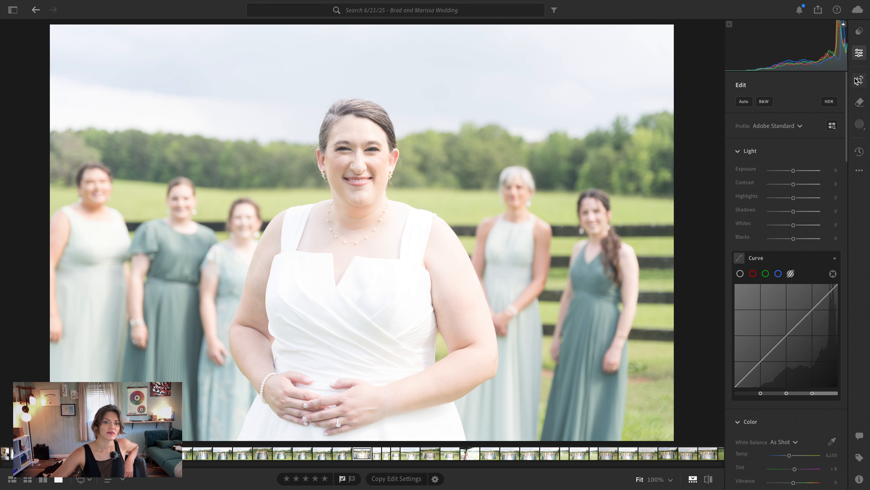
Lower the wedding photo's Exposure to −0.86.
scroll(769, 131, "down", 1)
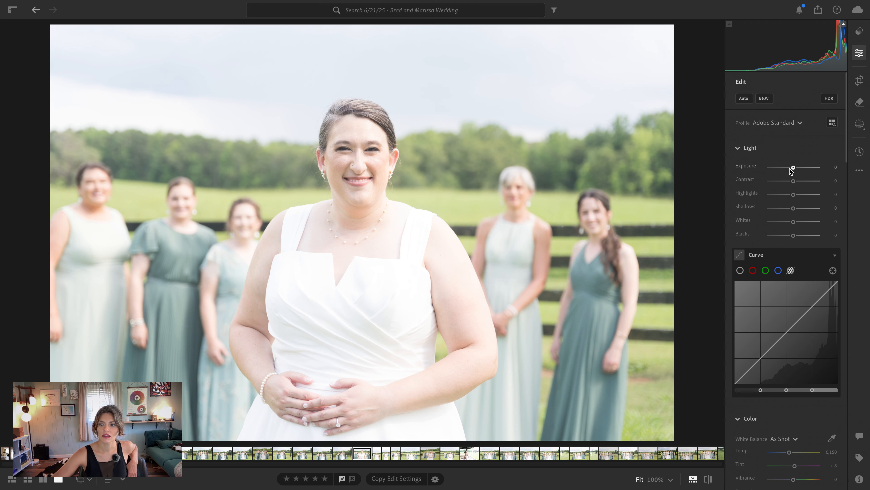
mouse_move(794, 168)
left_mouse_down()
mouse_move(771, 168)
mouse_move(869, 178)
mouse_move(693, 186)
mouse_move(813, 173)
mouse_move(791, 179)
left_mouse_up()
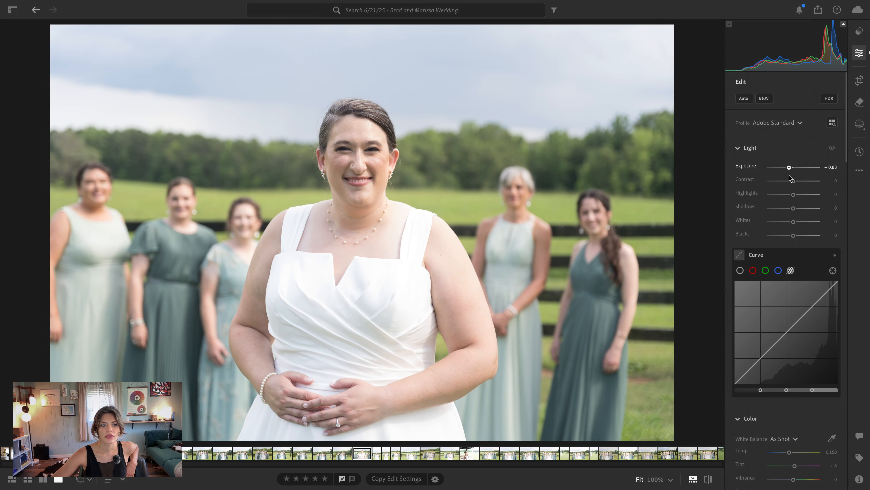
Start cropping the photo and set the crop aspect ratio to 3 x 2 after trying 5 x 4.
left_click(862, 82)
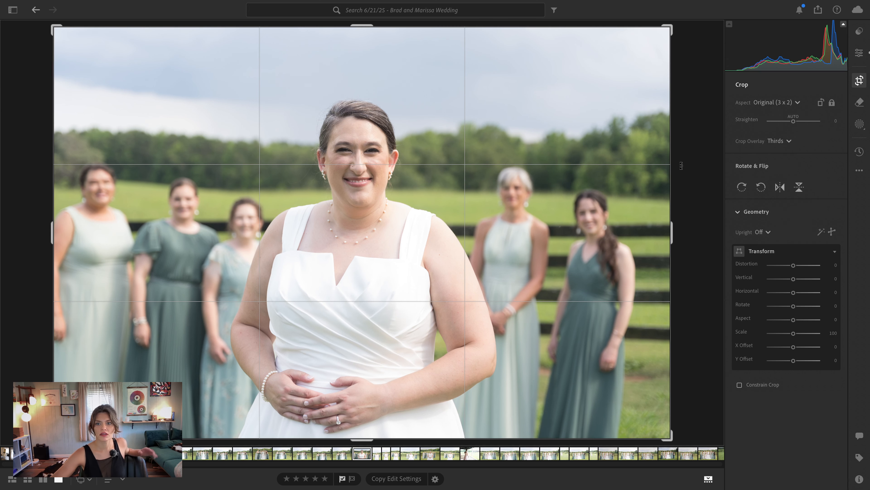
left_click(780, 102)
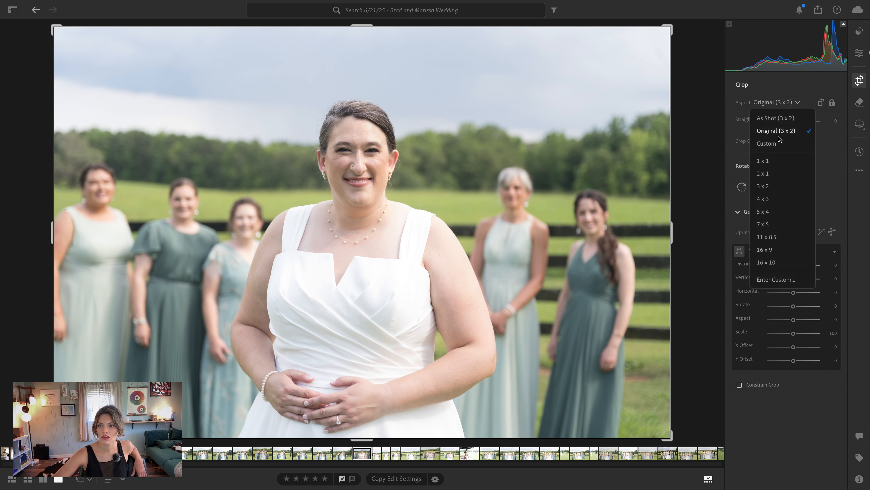
left_click(776, 211)
left_click(780, 102)
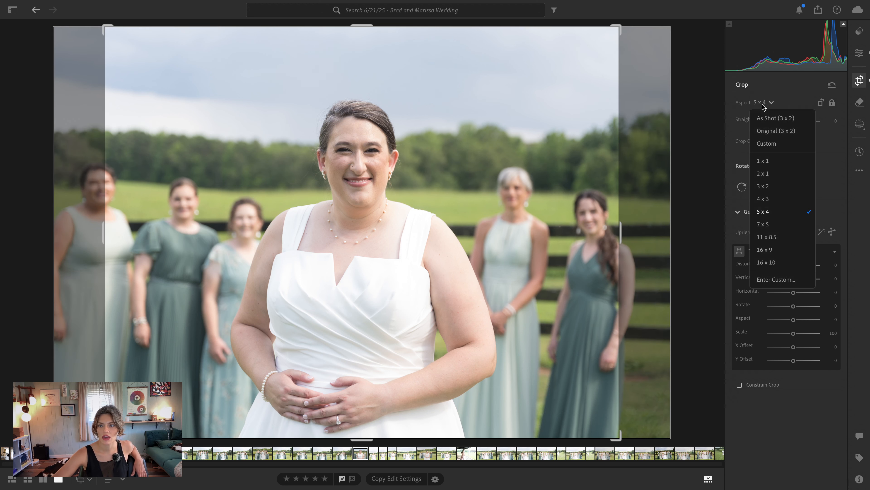
left_click(778, 191)
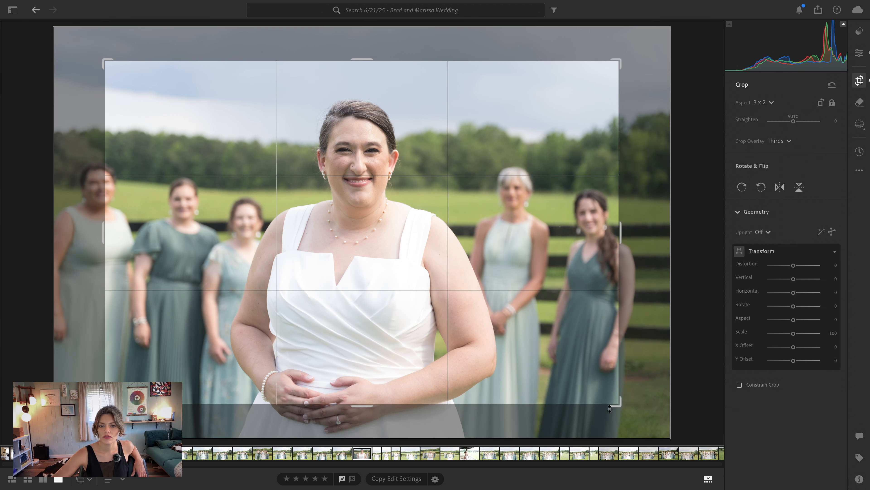
Resize and reposition the crop to trim the sky above and the area beside the rightmost bridesmaid, and apply it.
left_click_drag(616, 404, 670, 437)
left_click_drag(469, 327, 514, 341)
left_click_drag(494, 173, 493, 178)
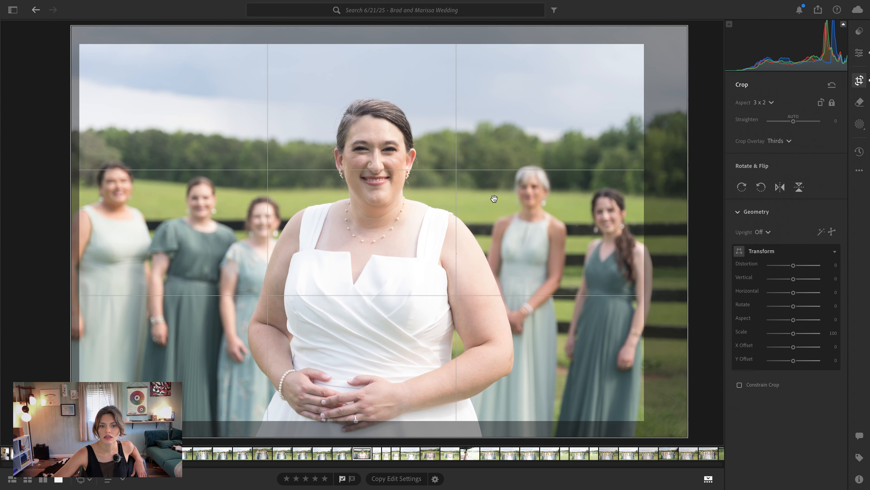
left_click_drag(644, 420, 671, 444)
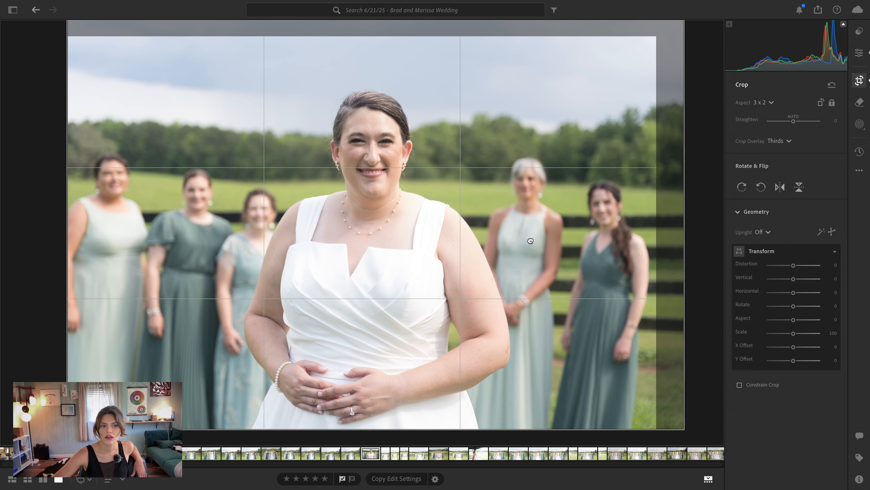
left_click_drag(530, 241, 534, 237)
left_click_drag(646, 37, 633, 43)
left_click_drag(464, 166, 468, 168)
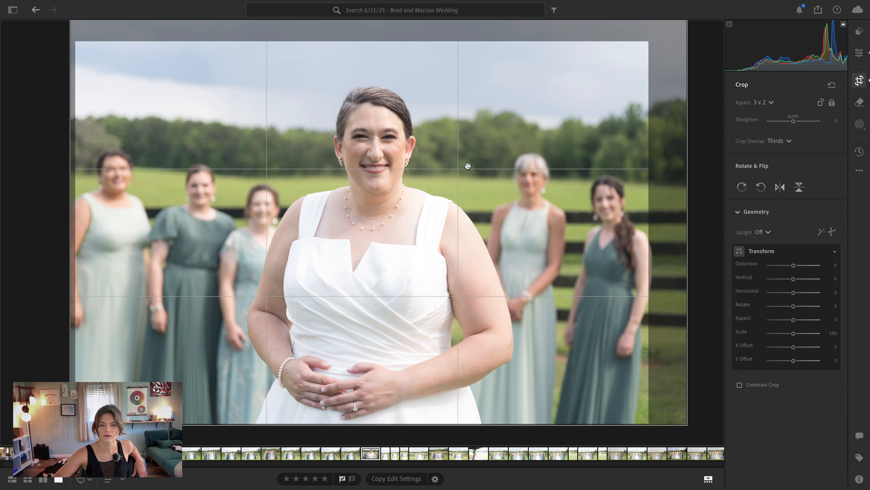
key("Return")
left_click(859, 80)
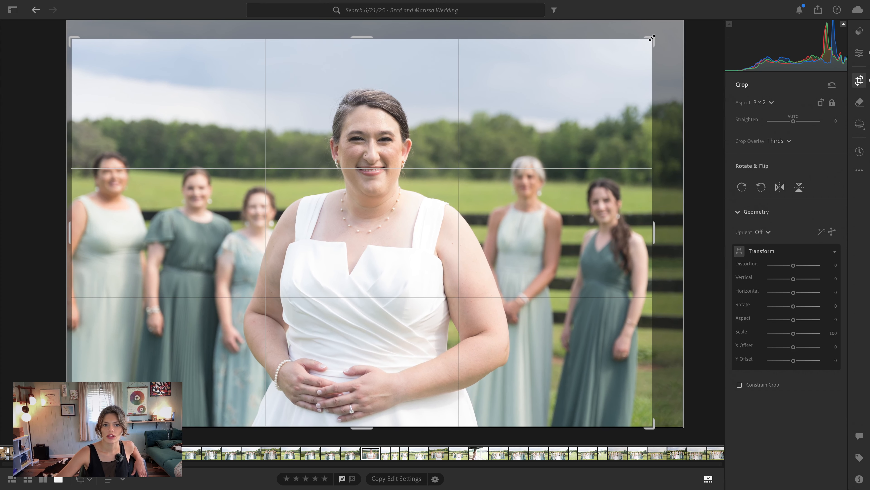
key("Return")
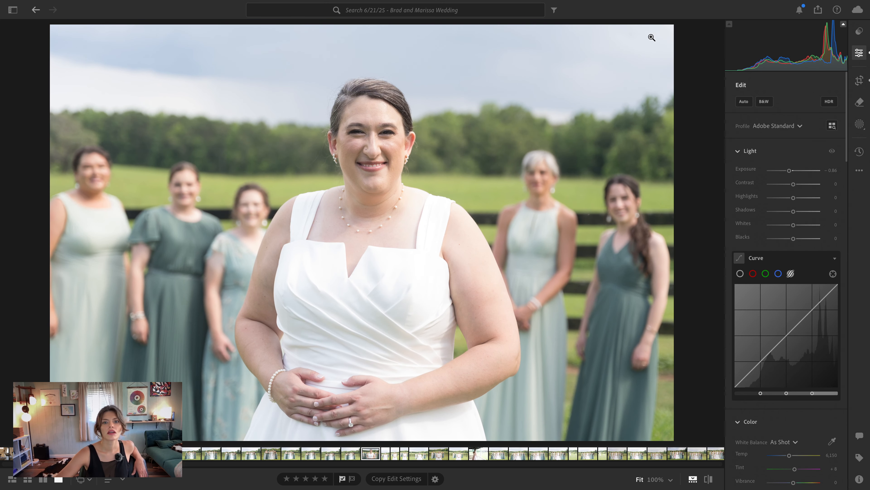
Set the Upright geometry correction to Level and apply it to the cropped photo.
left_click(859, 80)
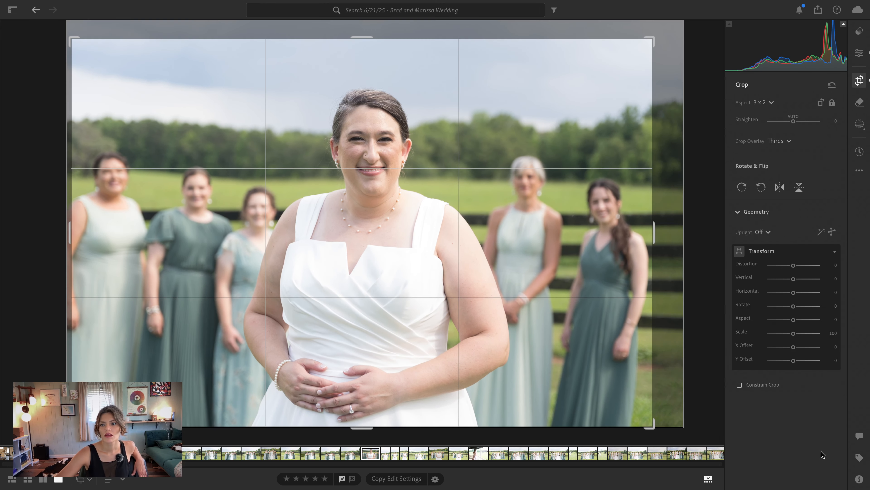
left_click(760, 232)
left_click(771, 293)
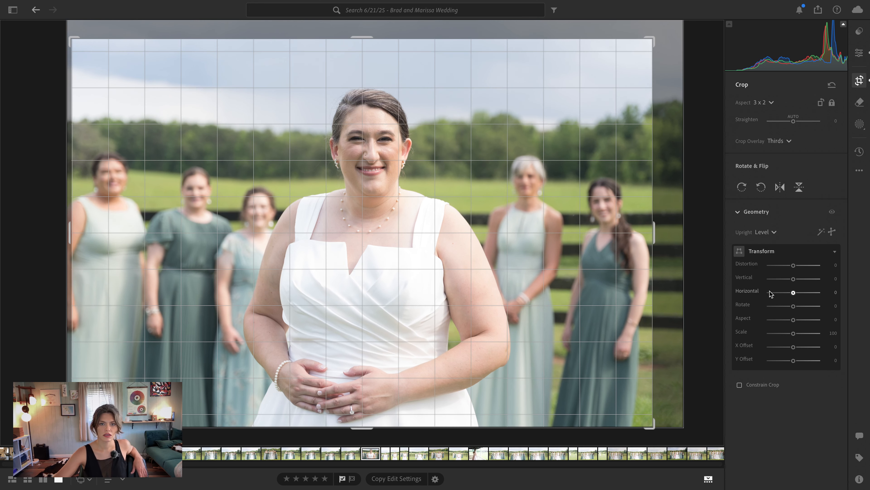
key("Return")
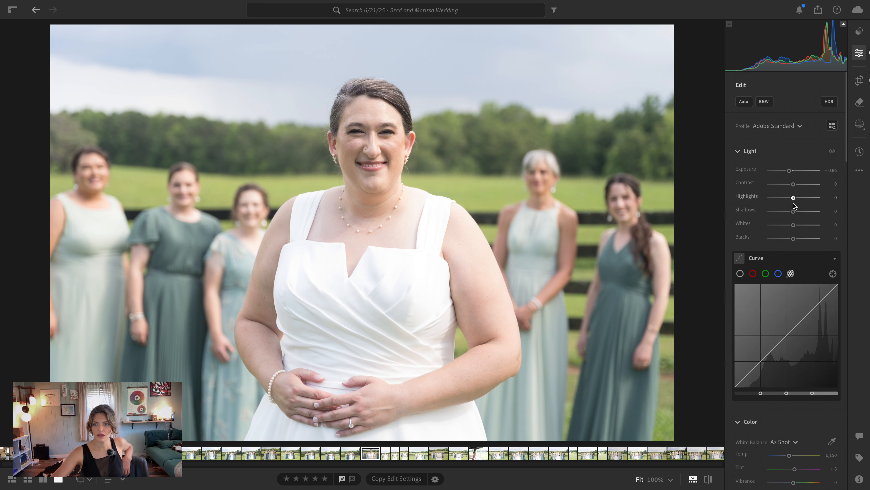
Set Contrast to +17, Highlights to −36, Shadows to +25, Whites to +24 and Blacks to −19, and compare with the original photo.
left_click_drag(793, 184, 800, 212)
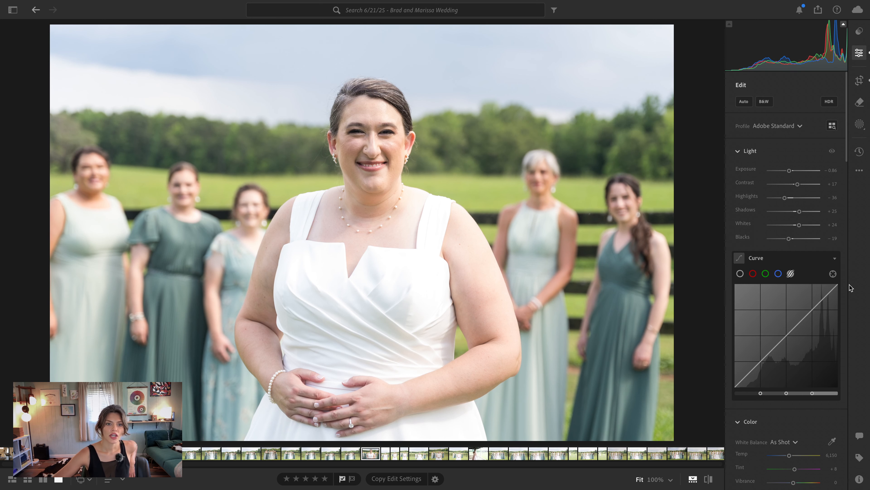
key("backslash")
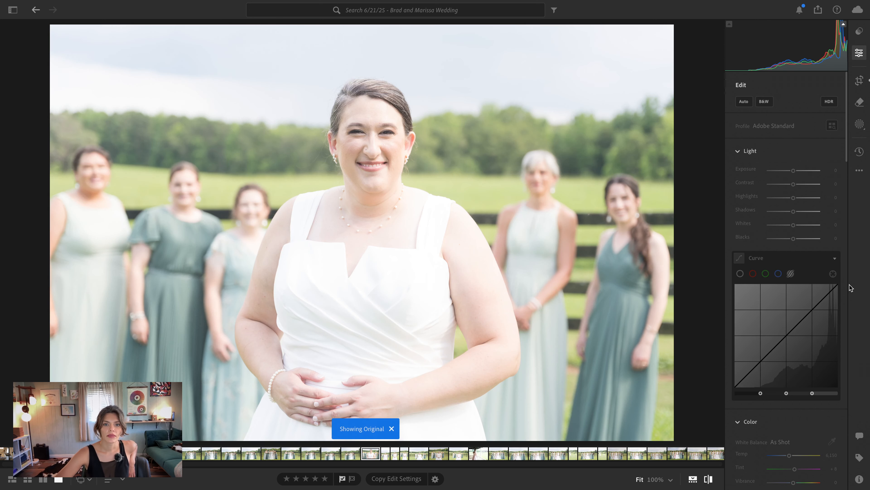
key("backslash")
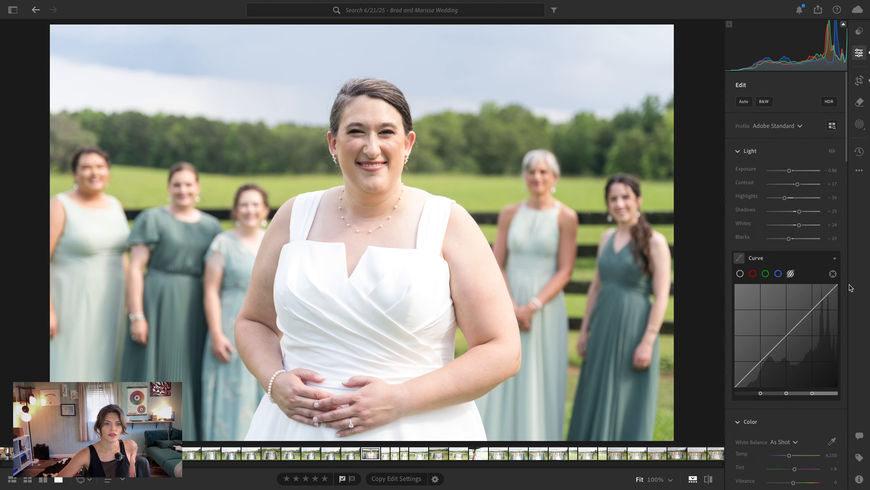
Review the chromatic aberration and lens correction settings in the Optics section.
scroll(806, 324, "down", 10)
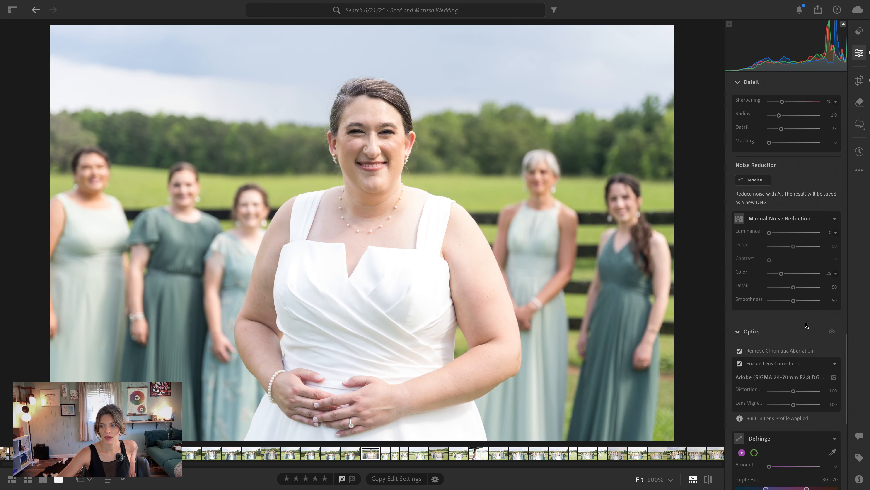
scroll(806, 323, "down", 3)
scroll(806, 324, "up", 5)
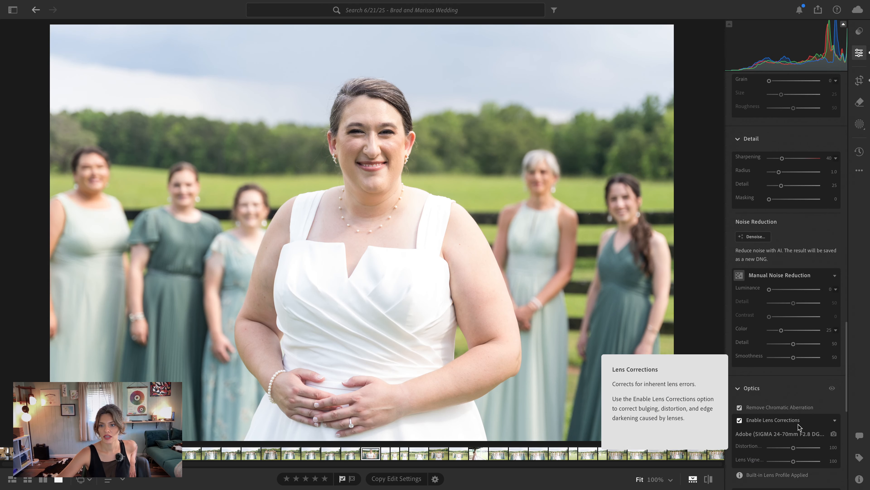
mouse_move(790, 422)
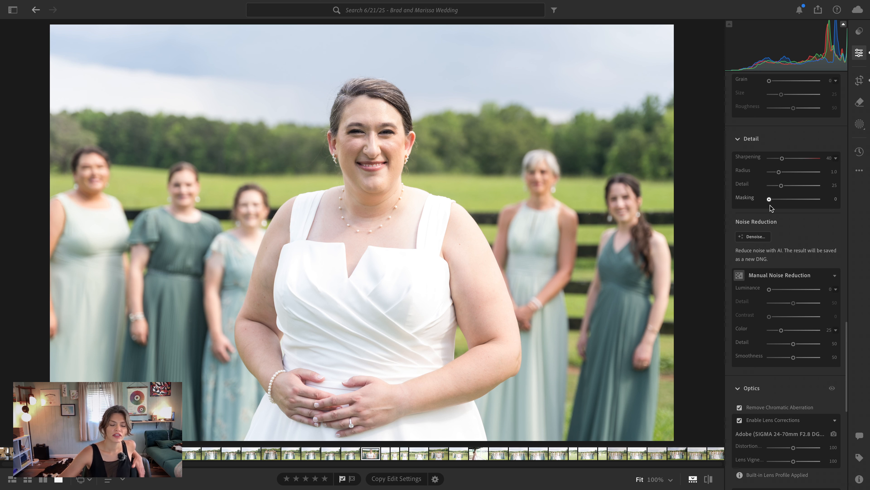
Set Texture to −12, Clarity to +10, Dehaze to +8 and Vignette to −21 with Midpoint 36, Roundness −37 and Feather 100.
scroll(791, 182, "up", 4)
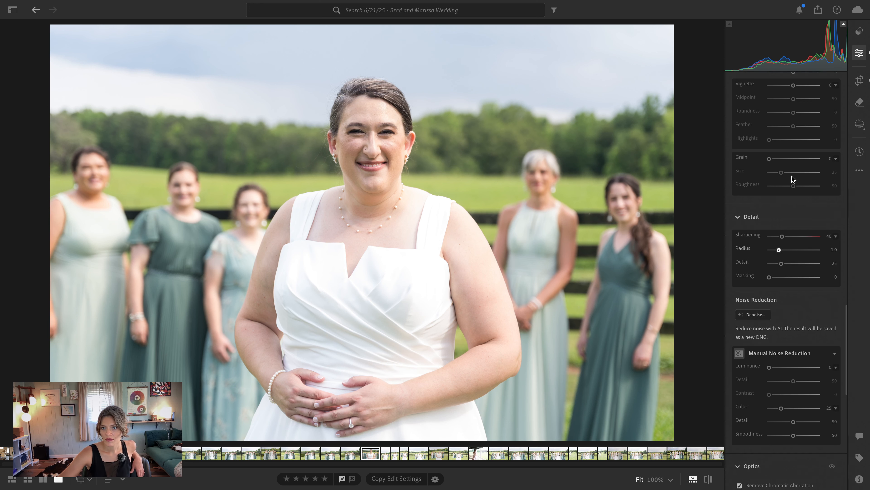
scroll(794, 165, "up", 3)
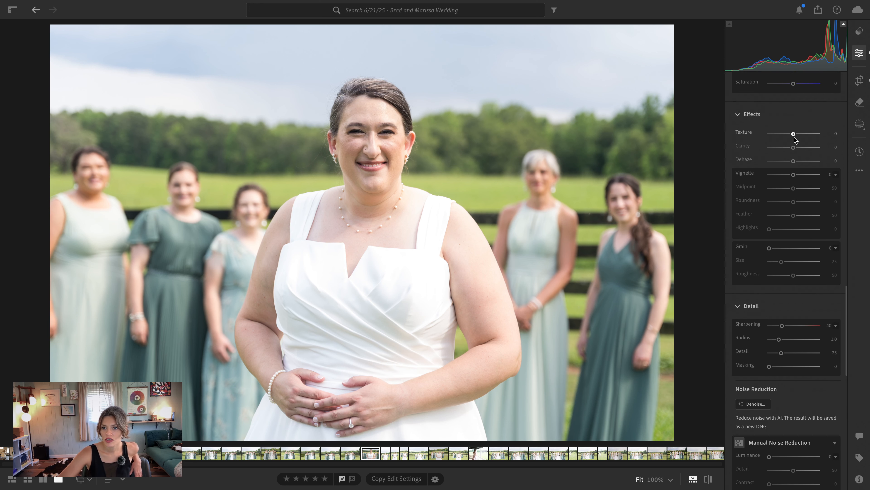
scroll(794, 137, "up", 1)
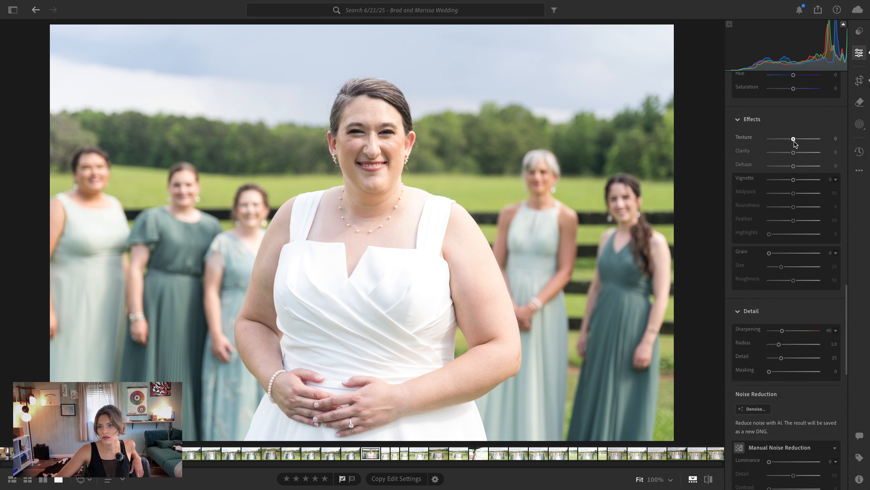
left_click_drag(793, 139, 795, 146)
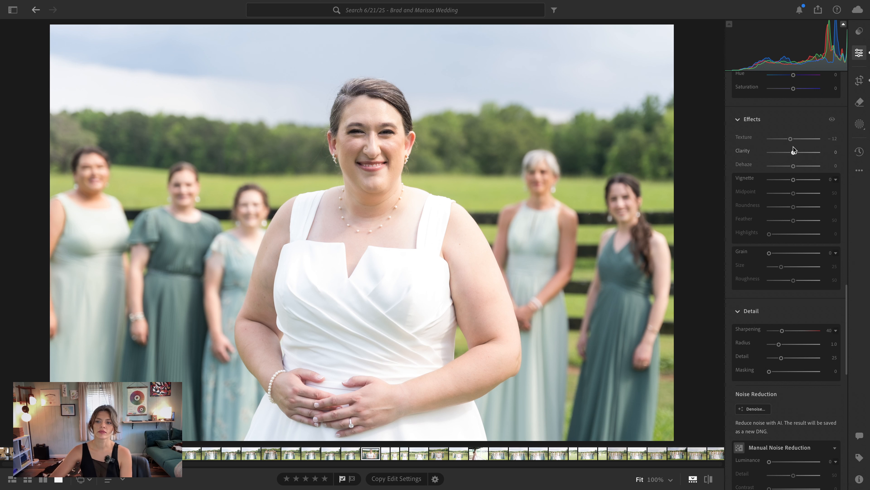
left_click_drag(793, 152, 844, 229)
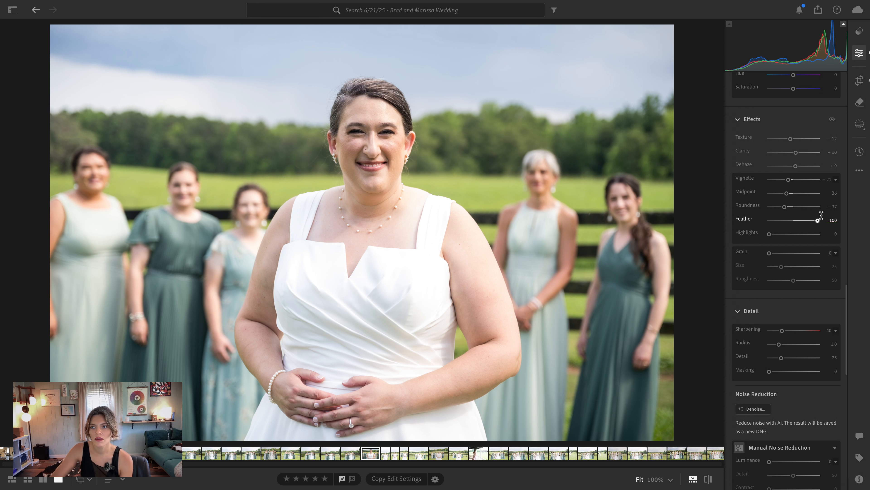
Toggle the Effects adjustments off and on to compare the photo with and without them.
left_click(832, 119)
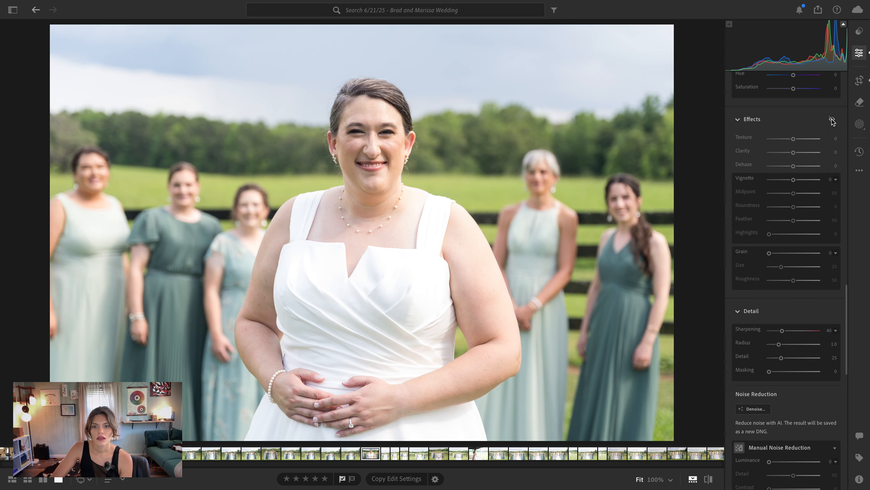
left_click(832, 120)
left_click(833, 120)
left_click(832, 120)
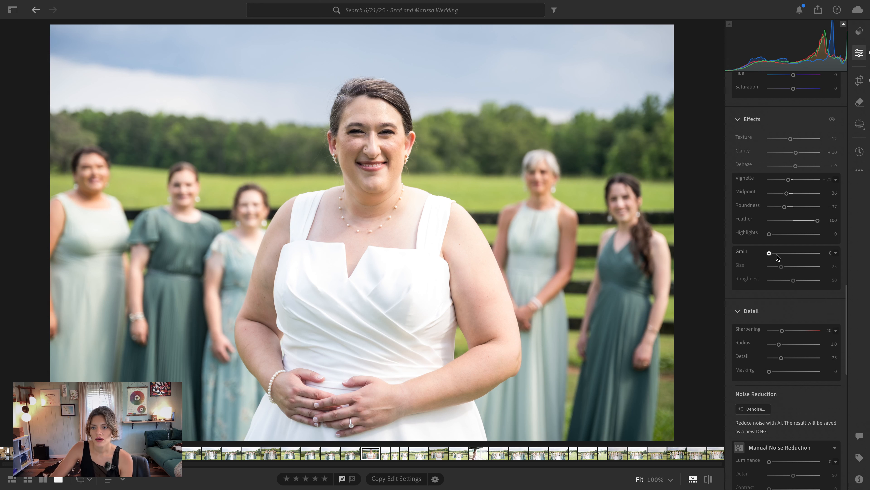
Set Grain to 7 and reduce Sharpening to 0.
left_click_drag(769, 254, 771, 254)
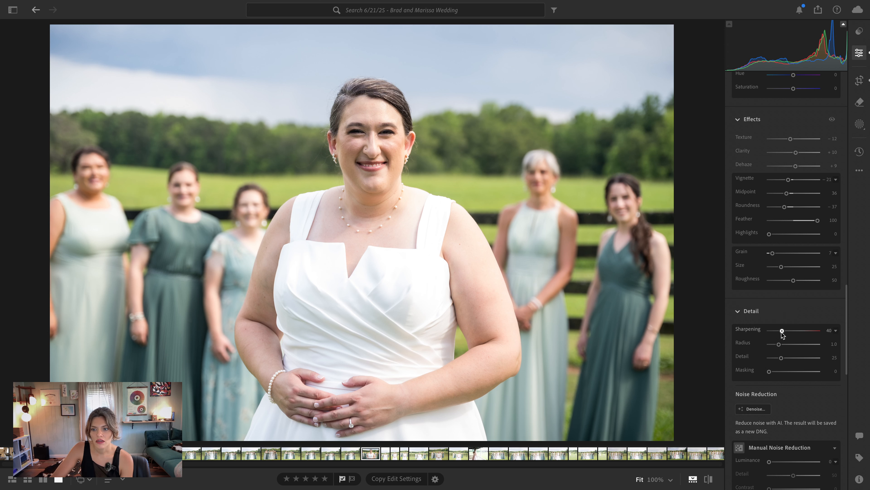
left_click_drag(783, 331, 700, 340)
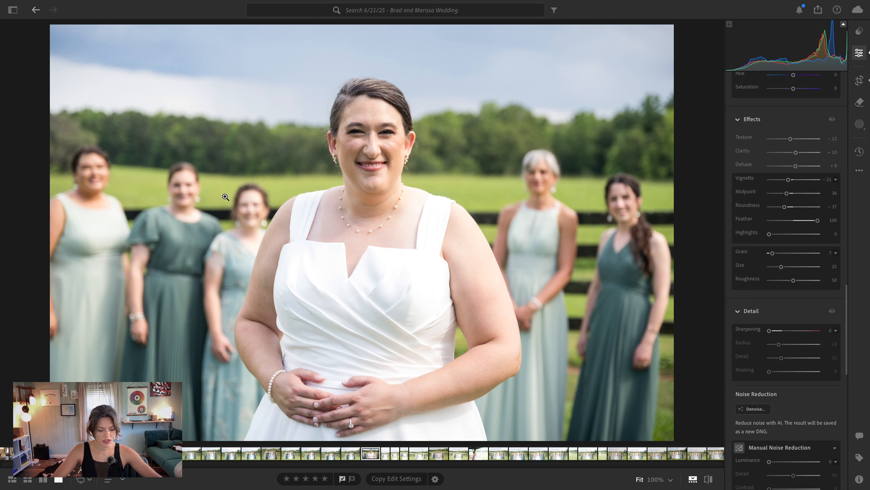
Inspect the bride's earring and skin at 100% while testing Sharpening, return it to 0 and fit the whole photo again.
left_click(254, 150)
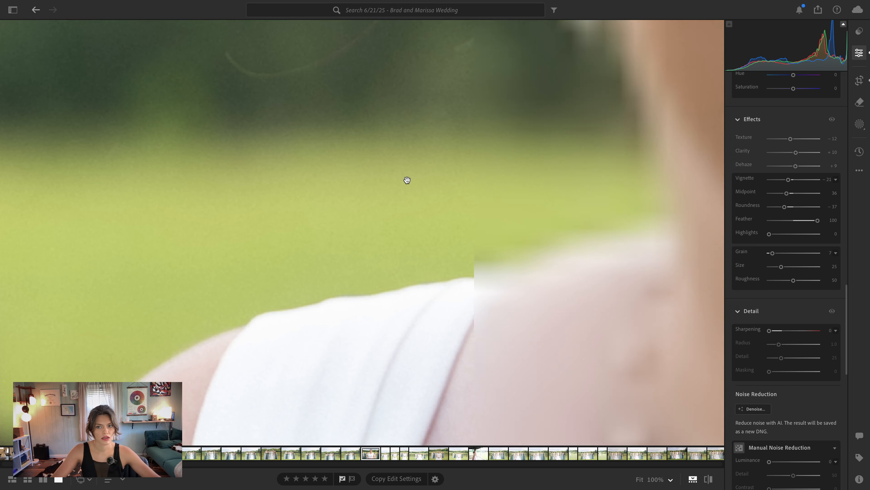
left_click_drag(407, 180, 563, 487)
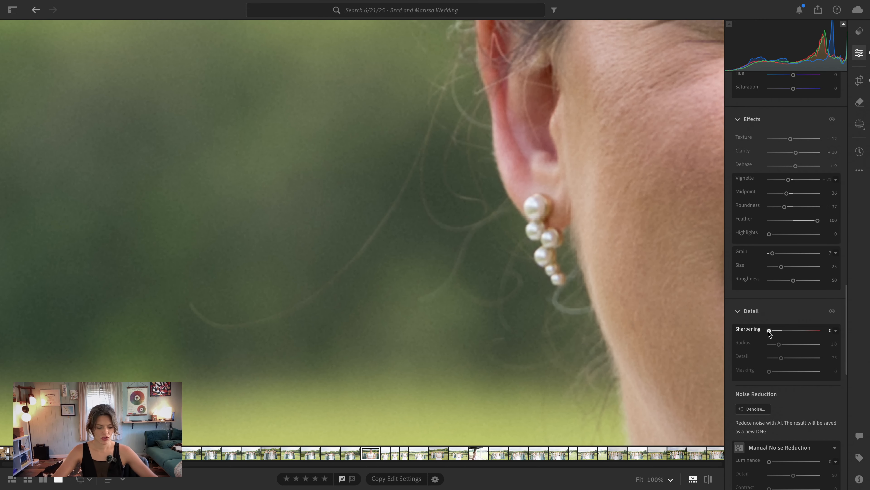
left_click_drag(769, 330, 490, 356)
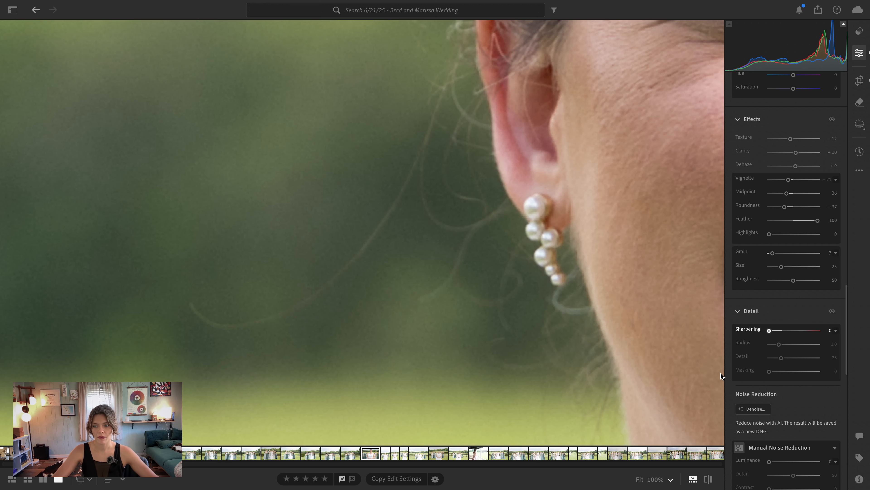
scroll(768, 405, "down", 5)
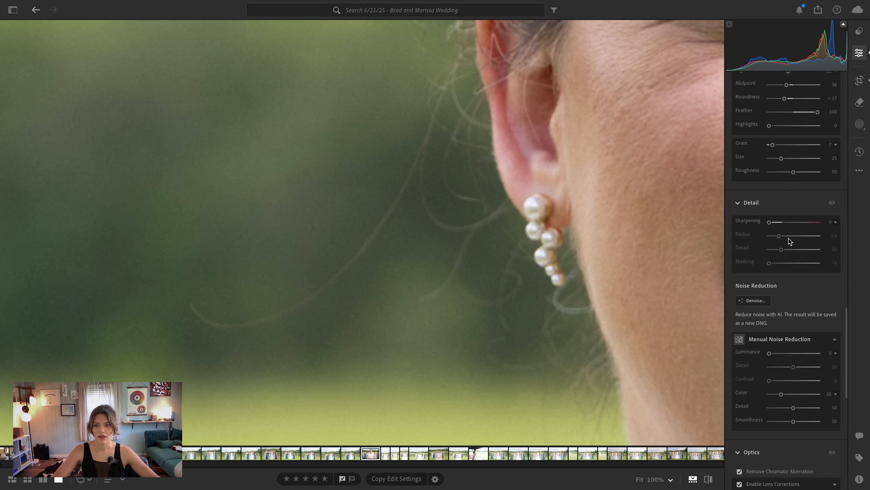
left_click(535, 286)
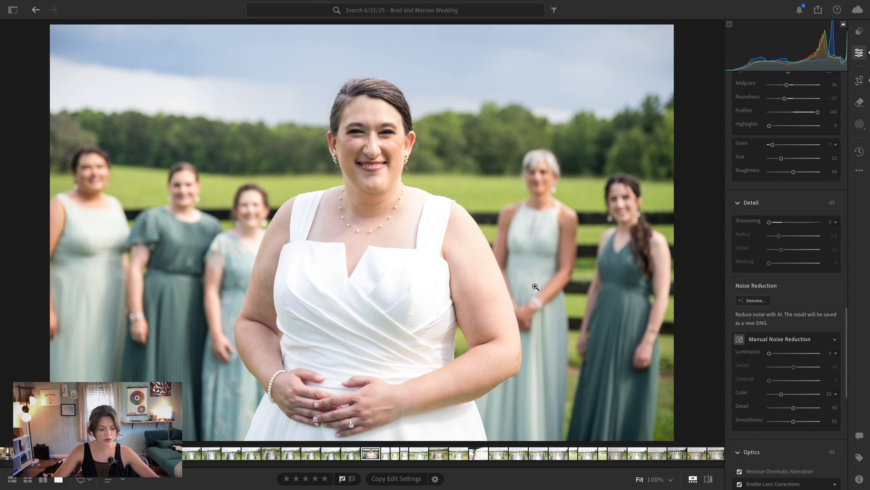
key("alt")
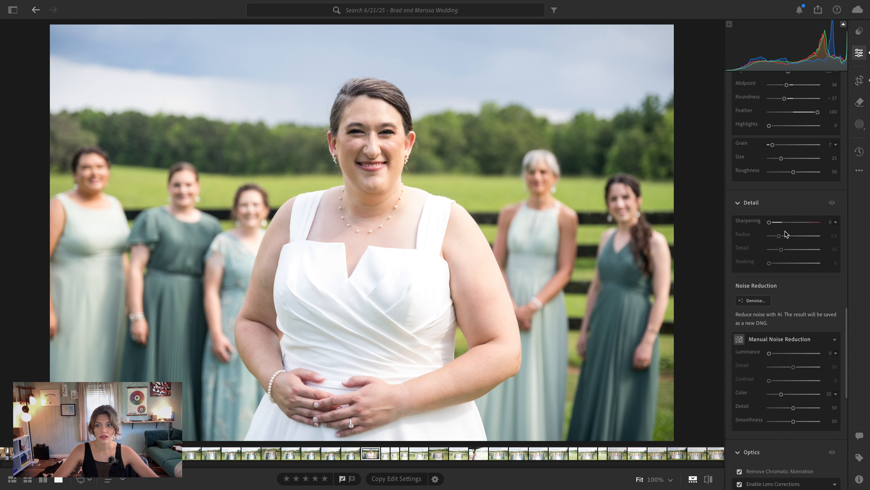
Set Sharpening to 17, choose a Masking value of 80 using the black-and-white mask preview, and reduce the sharpening Detail to 18.
left_click_drag(769, 222, 774, 223)
left_click_drag(769, 264, 830, 267)
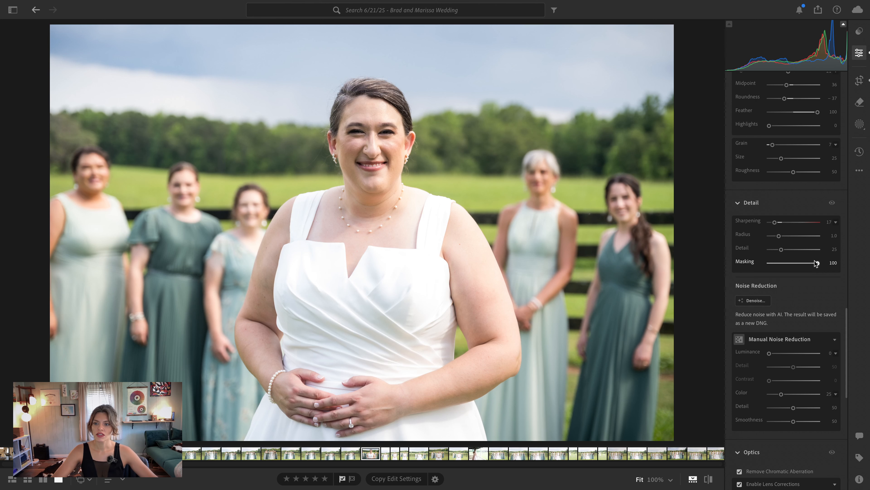
key("alt")
left_click_drag(818, 264, 766, 268)
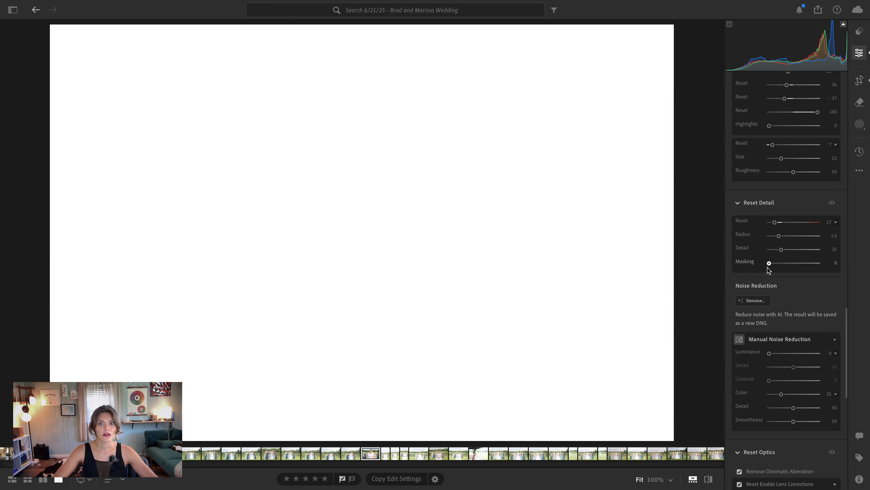
left_click_drag(767, 270, 864, 273)
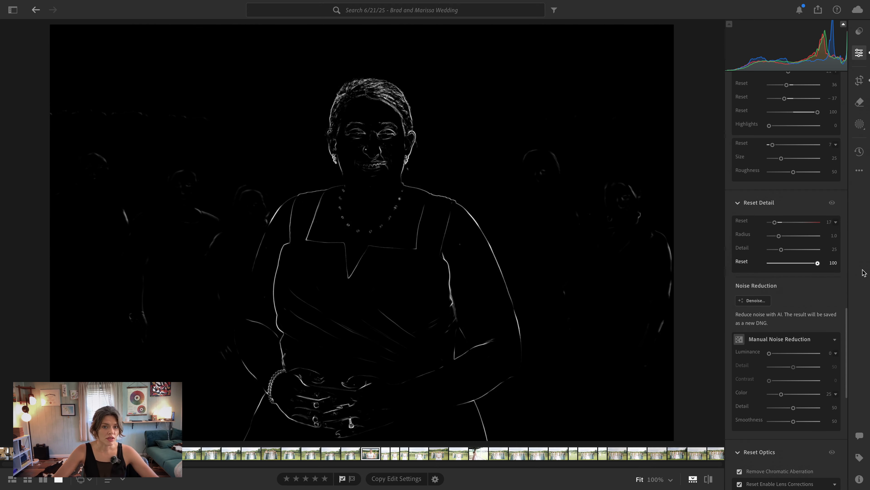
left_click_drag(822, 271, 807, 269)
left_click_drag(778, 236, 777, 258)
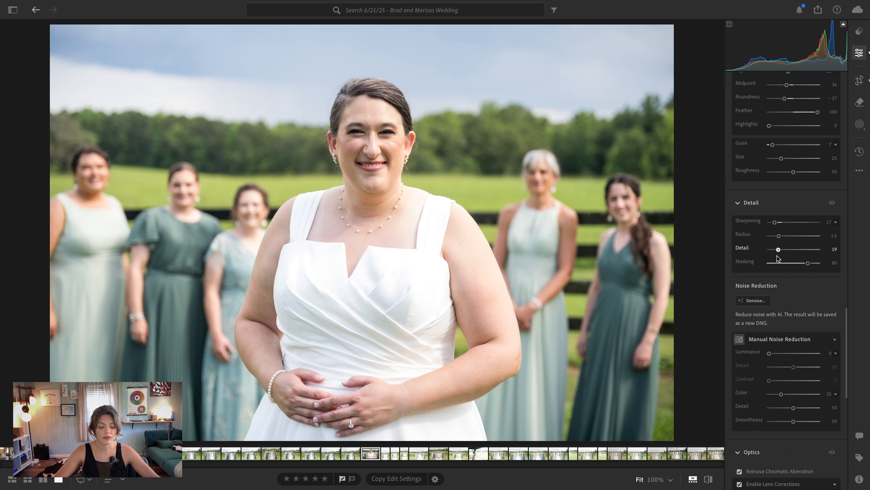
Raise Sharpening to 102 and compare the bride's earring at 100% with the Detail adjustments off and on.
left_click(803, 222)
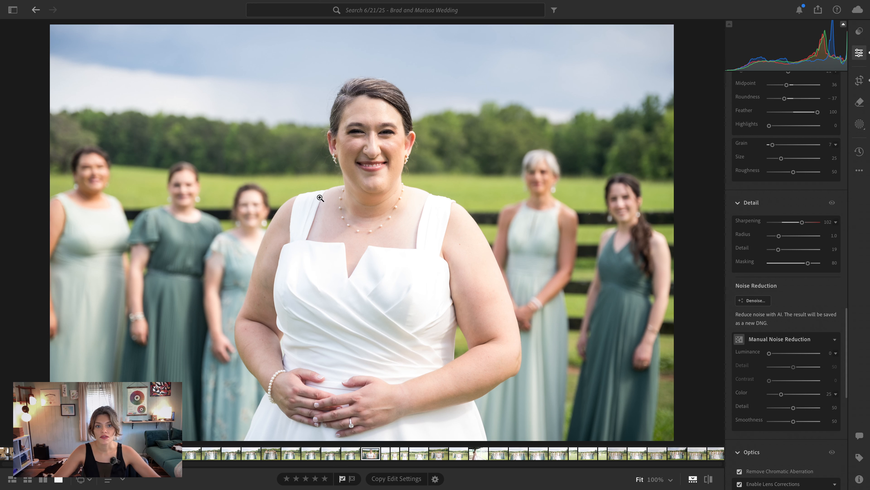
left_click_drag(320, 198, 560, 486)
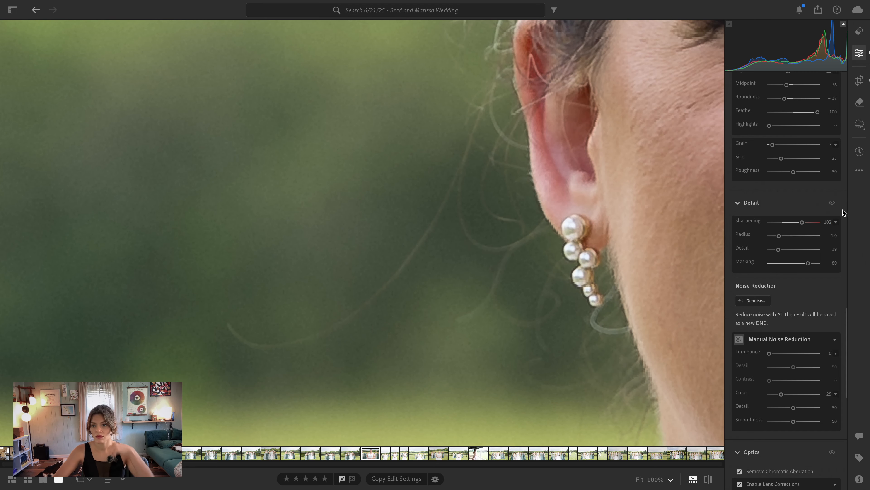
left_click(835, 205)
left_click(835, 205)
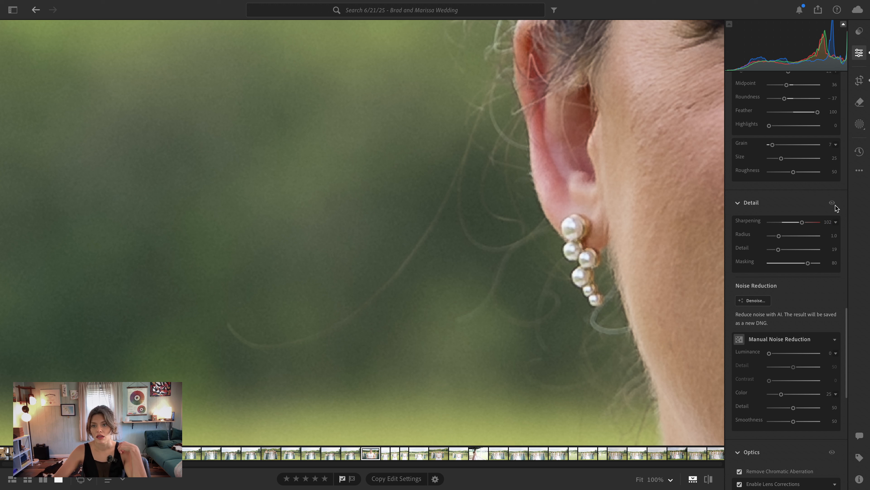
Set sharpening Radius to 0.7, Detail to 8 and Masking to 97, and manual noise reduction Luminance to 74, Detail to 31 and Contrast to 46.
mouse_move(780, 237)
left_mouse_down()
mouse_move(766, 239)
mouse_move(848, 242)
mouse_move(714, 249)
mouse_move(773, 237)
left_mouse_up()
mouse_move(778, 249)
left_mouse_down()
mouse_move(847, 254)
mouse_move(773, 257)
left_mouse_up()
left_click_drag(808, 263, 790, 269)
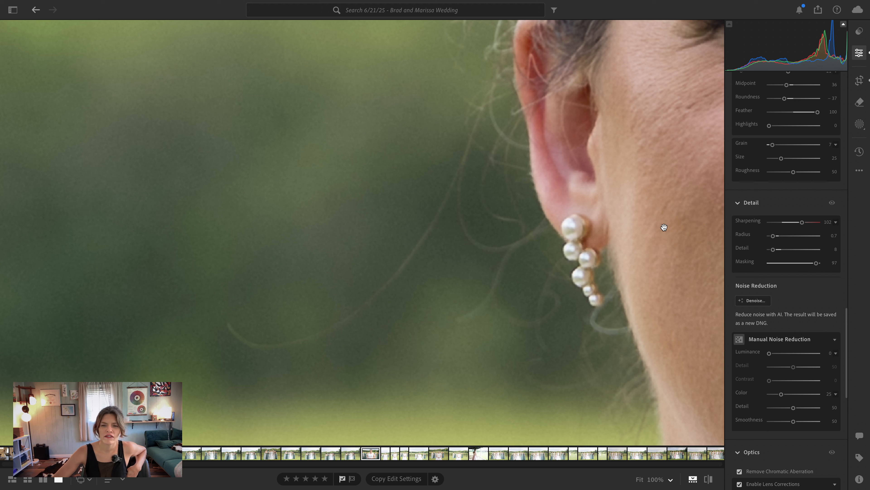
left_click_drag(769, 354, 794, 385)
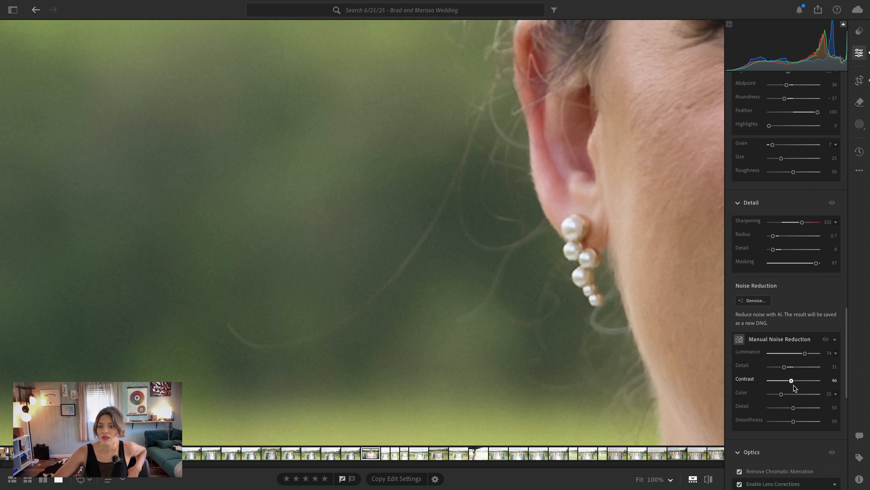
Refine Sharpening to 91 with Radius 0.6 and Detail 14, and fit the whole photo in view.
mouse_move(774, 236)
left_mouse_down()
mouse_move(806, 234)
mouse_move(768, 244)
mouse_move(849, 260)
mouse_move(776, 250)
left_mouse_up()
left_click_drag(801, 224, 798, 224)
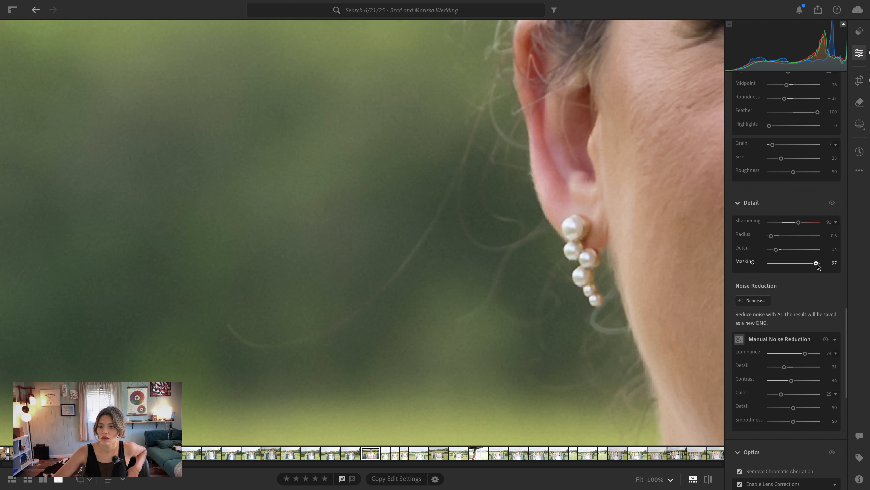
scroll(794, 364, "down", 5)
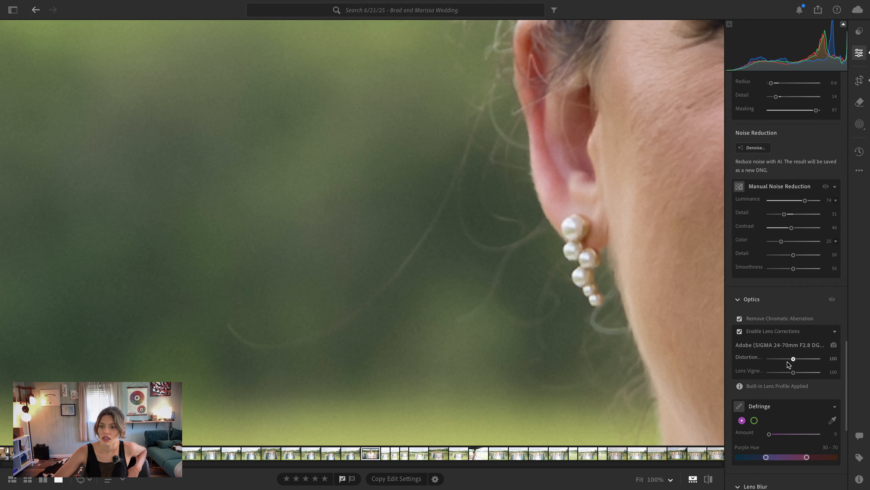
left_click(492, 274)
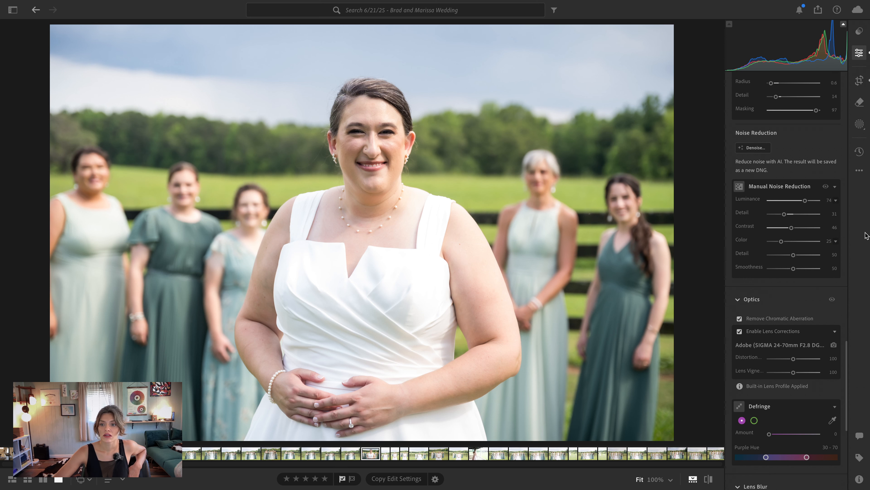
Set Texture to −15 and Clarity to +5 while checking the bride's shoulder, face and earring at 100%.
left_click(453, 226)
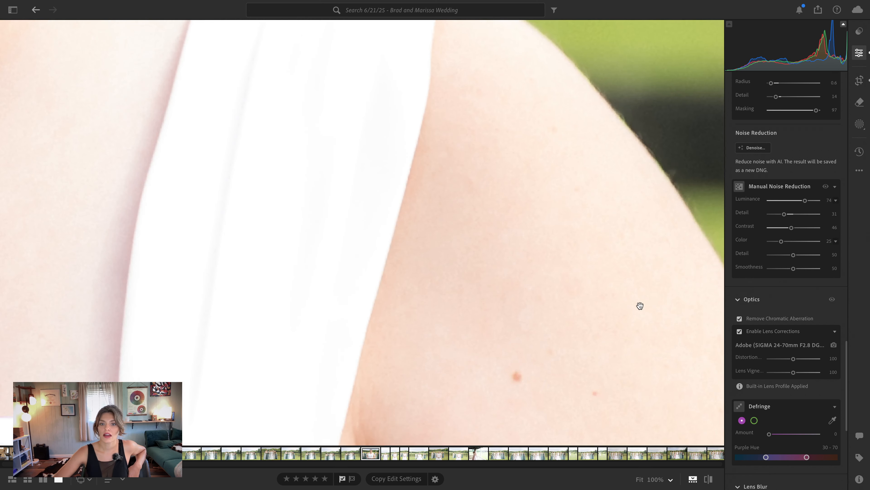
left_click_drag(639, 306, 526, 389)
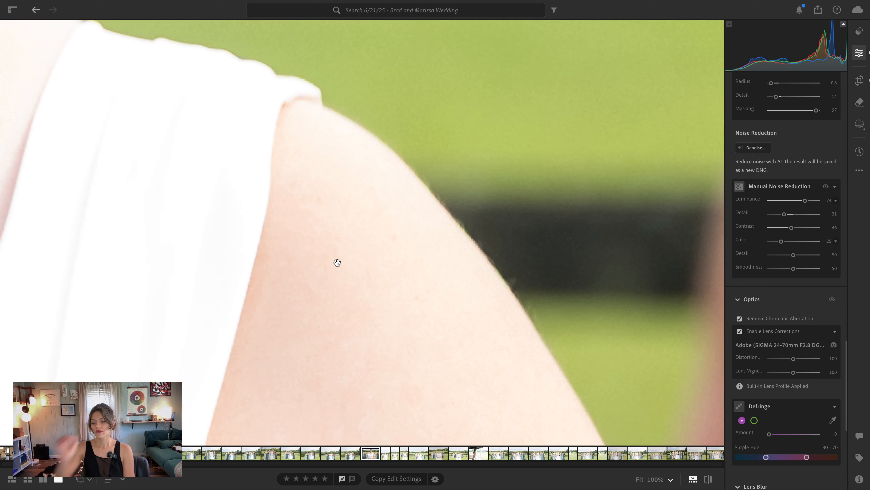
scroll(825, 266, "up", 1)
scroll(825, 266, "up", 8)
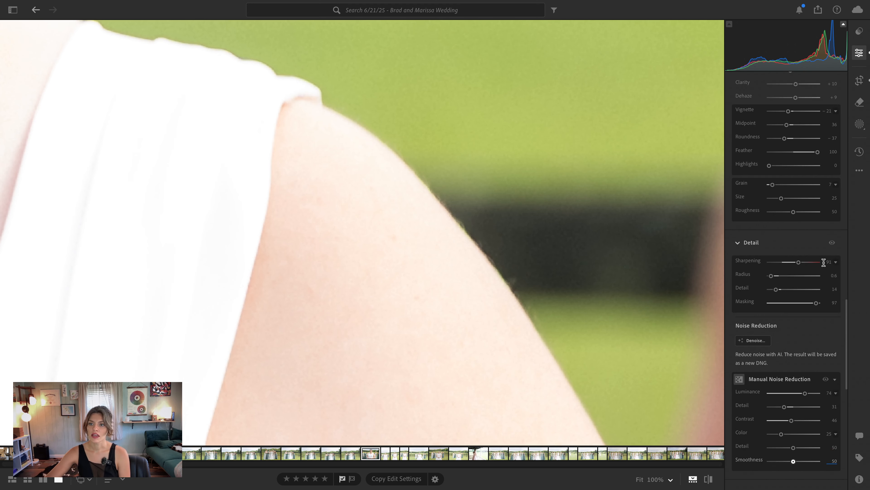
scroll(825, 266, "up", 2)
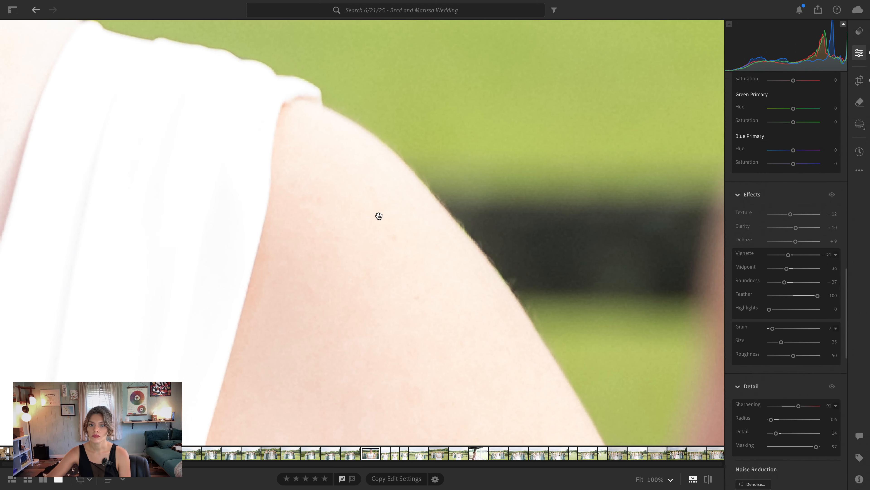
left_click_drag(281, 192, 725, 328)
left_click_drag(669, 57, 620, 291)
left_click_drag(600, 252, 525, 297)
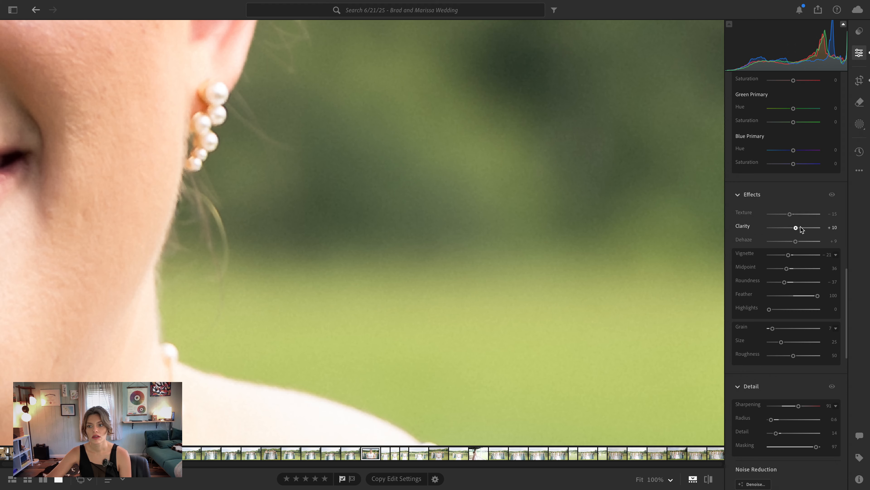
left_click_drag(795, 227, 795, 228)
scroll(794, 228, "up", 9)
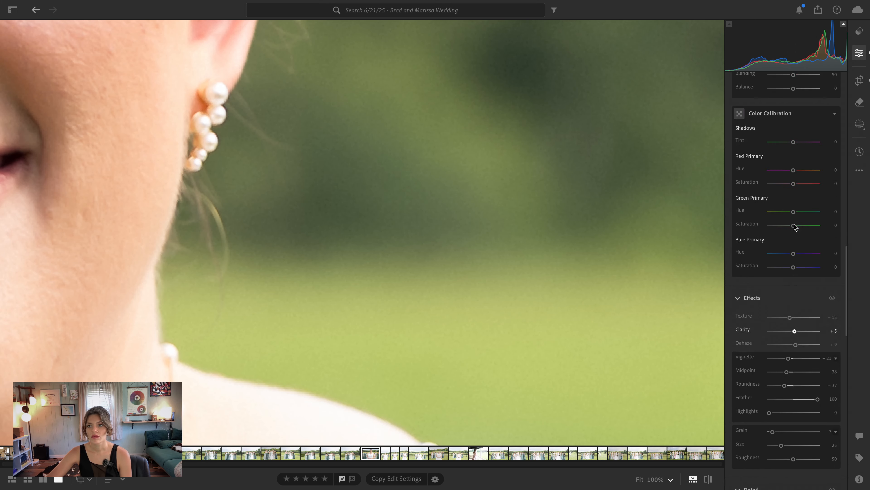
left_click(424, 357)
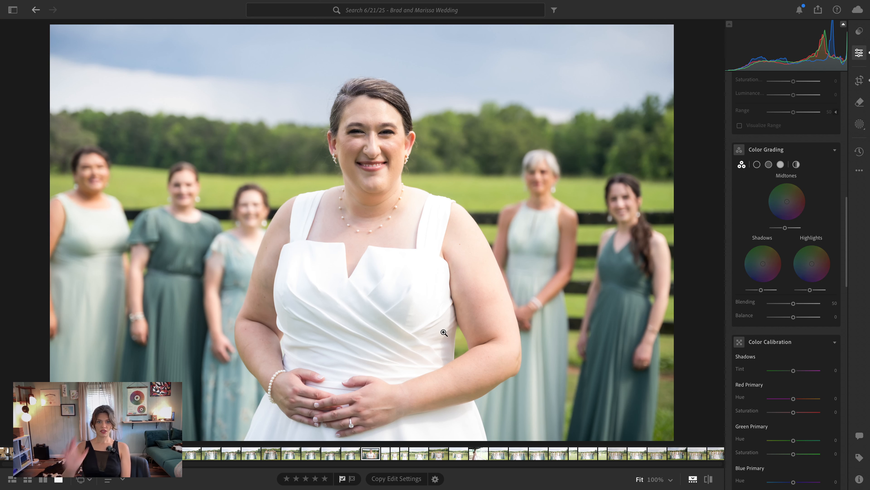
Warm the white balance to Temp 6,477 and Tint +13, comparing the edit with the original photo.
key("backslash")
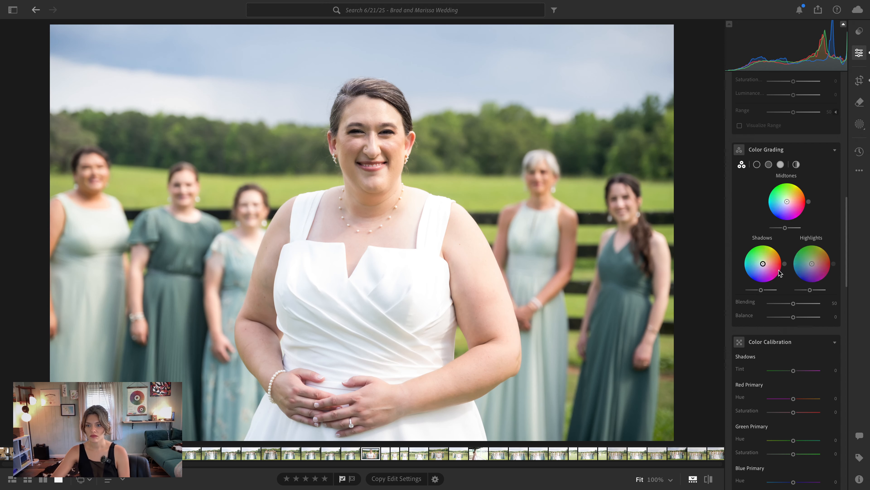
scroll(778, 263, "up", 8)
scroll(778, 264, "up", 4)
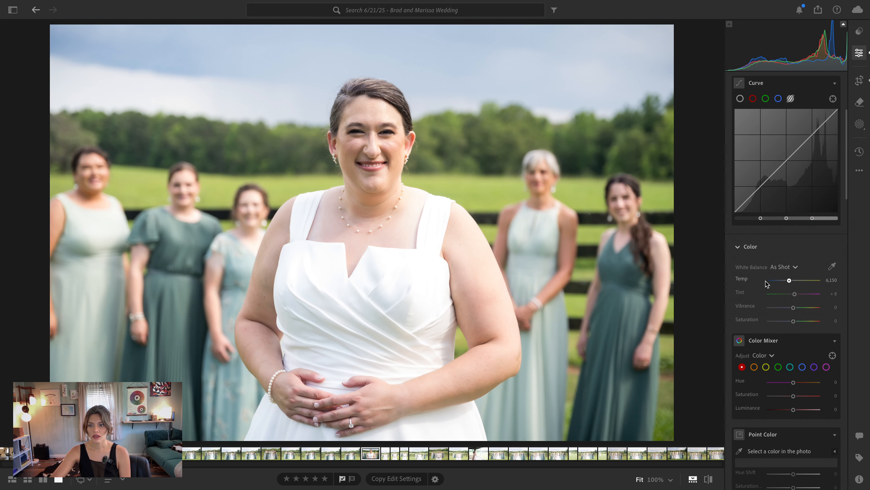
left_click_drag(790, 281, 790, 281)
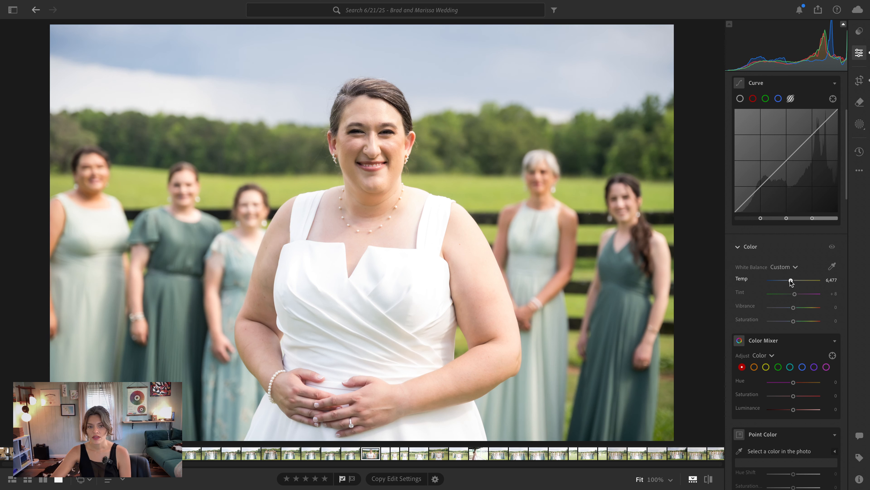
left_click_drag(794, 294, 796, 294)
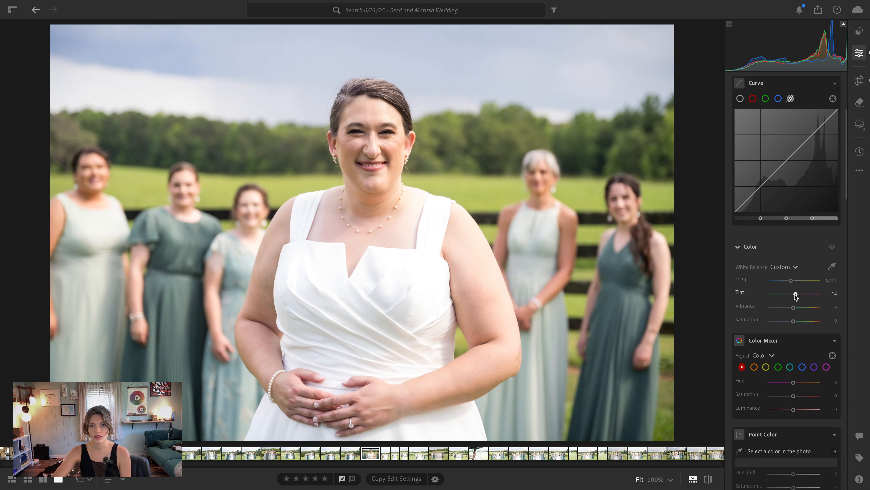
key("backslash")
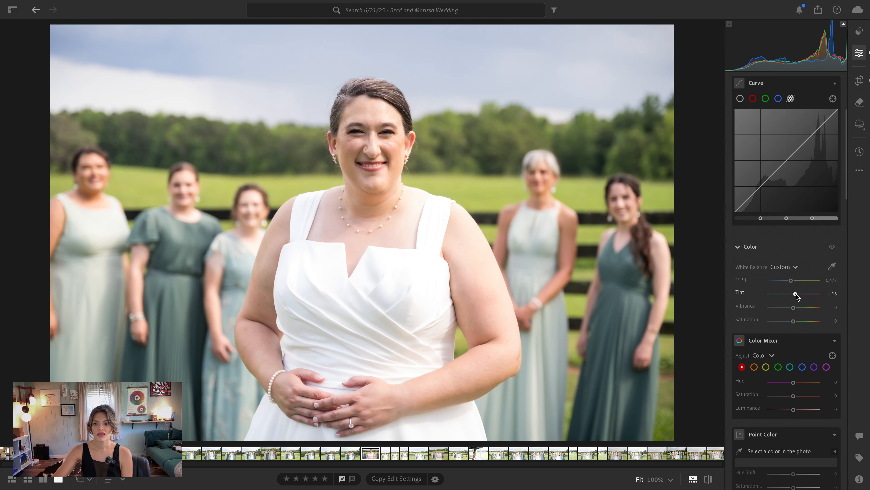
Set Exposure to −0.90 and Whites to +16, try Shadows at +50 against the original photo, and reduce Shadows.
scroll(794, 309, "up", 5)
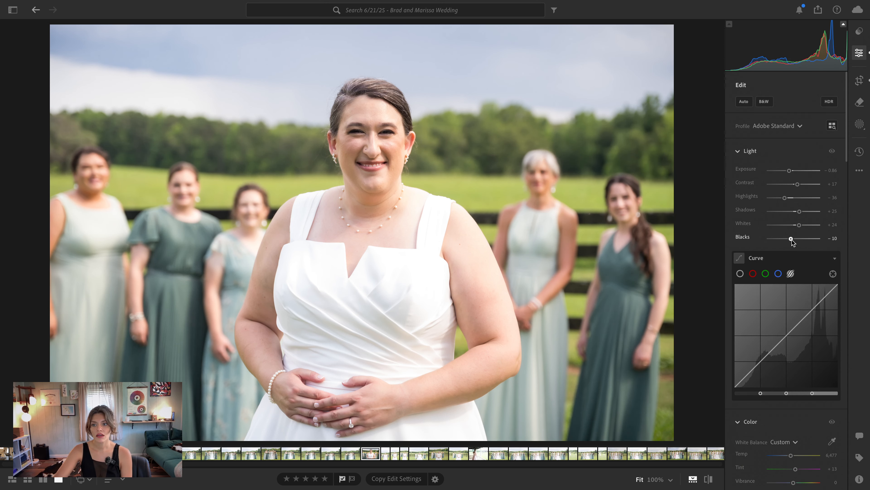
left_click_drag(800, 212, 797, 227)
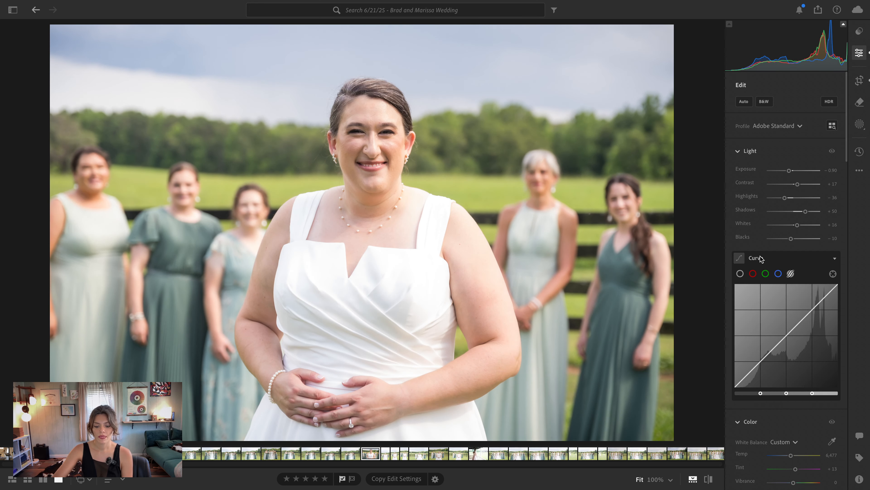
key("backslash")
key("backslash")
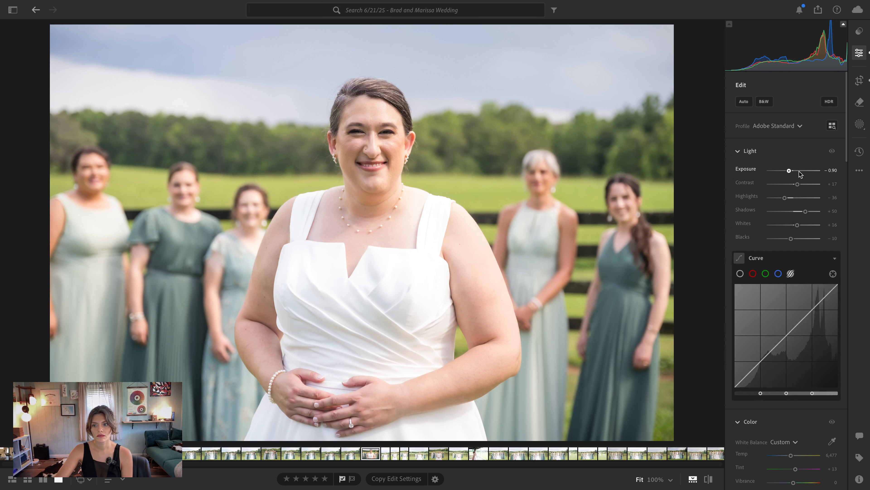
left_click_drag(806, 212, 796, 212)
Create a subject mask on the bride and set its Exposure to +0.12, Contrast to +5, Shadows to +21 and Blacks to −3.
left_click(859, 125)
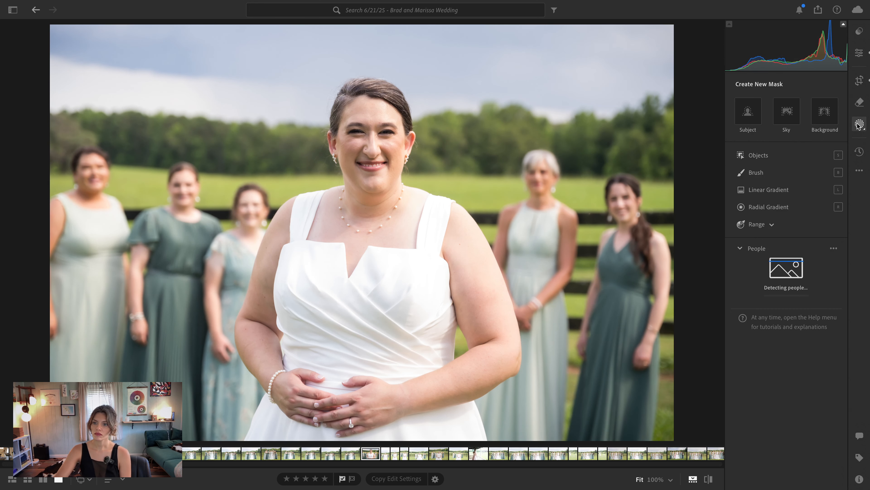
left_click(757, 117)
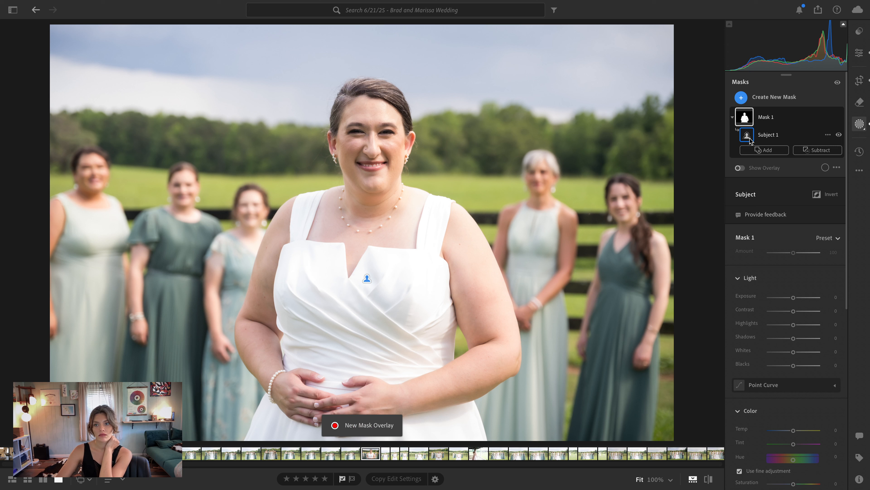
left_click(764, 117)
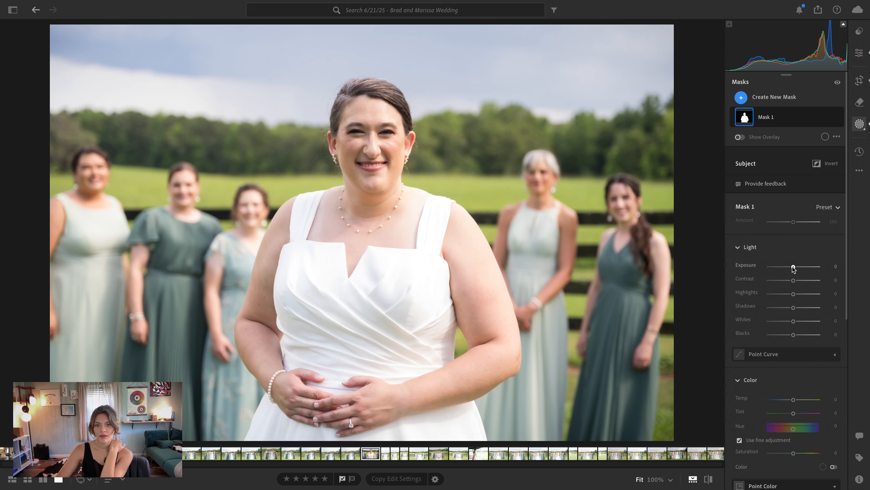
left_click_drag(794, 268, 795, 269)
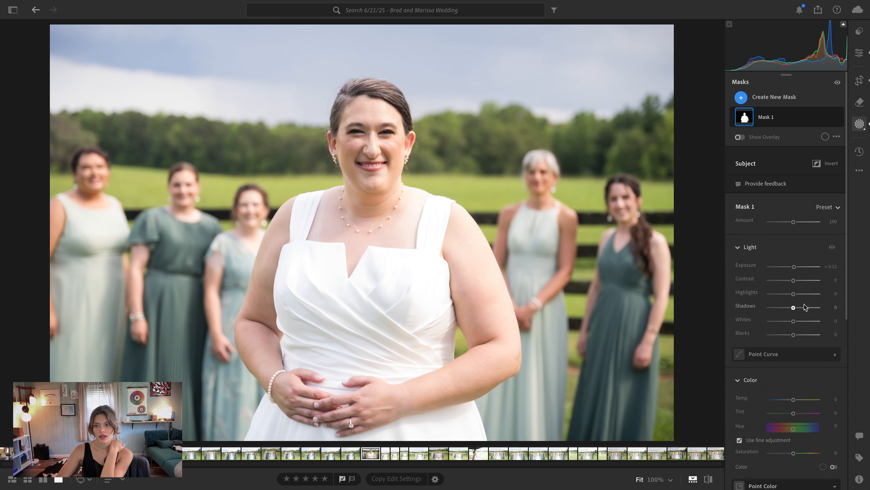
left_click_drag(794, 307, 795, 280)
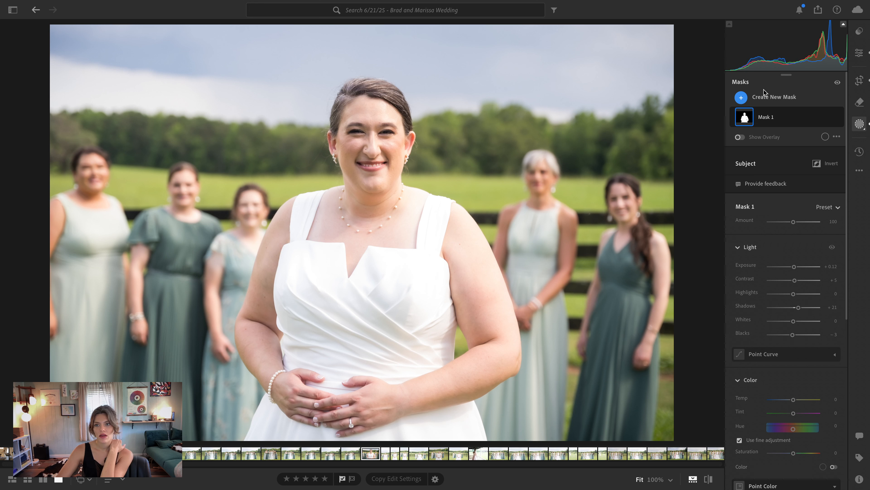
Create a radial gradient mask as a wide ellipse centred on the bride and spanning the bridesmaids.
left_click(765, 98)
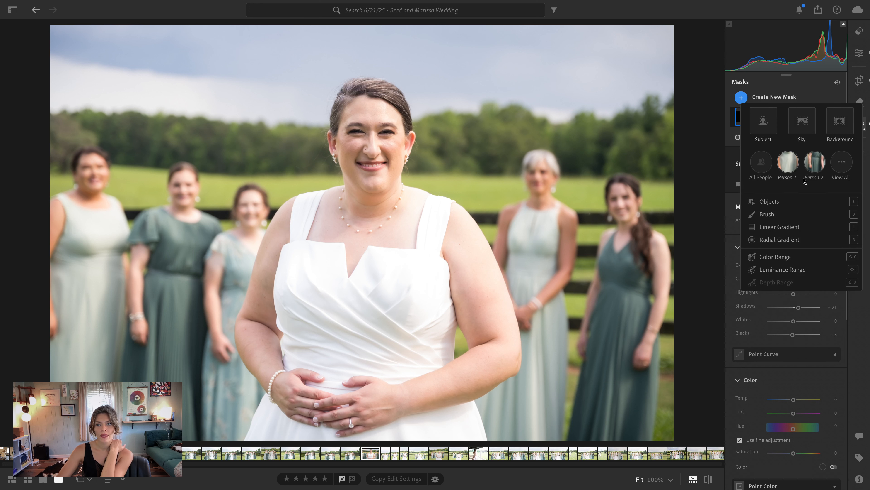
left_click(790, 240)
left_click_drag(382, 304, 350, 260)
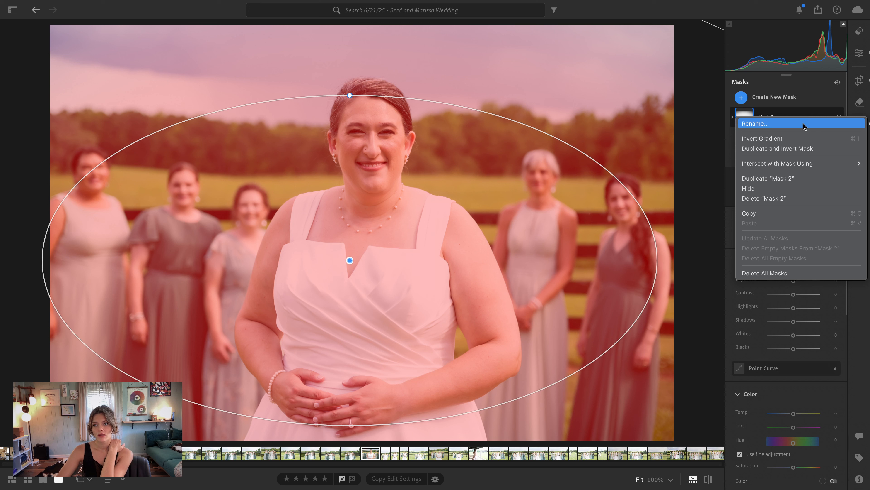
left_click(784, 123)
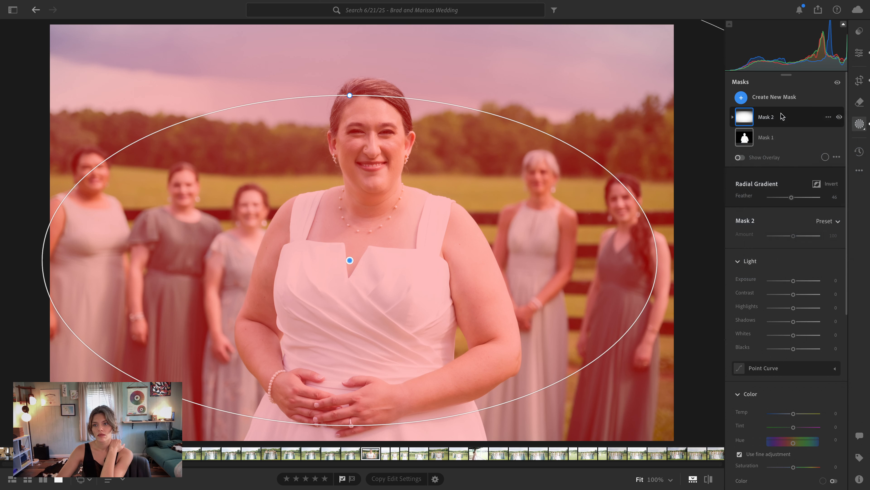
Try adding a background selection to the radial gradient mask, reorder the components, and delete the background selection again.
left_click(811, 150)
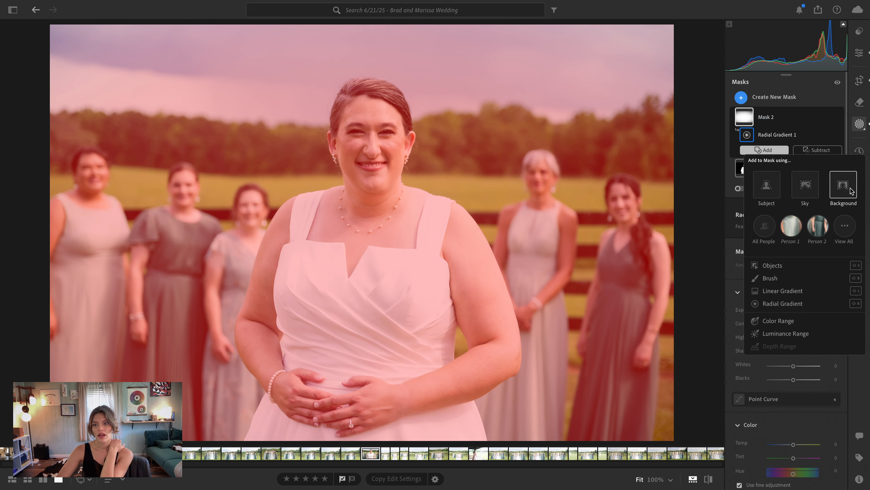
left_click(843, 185)
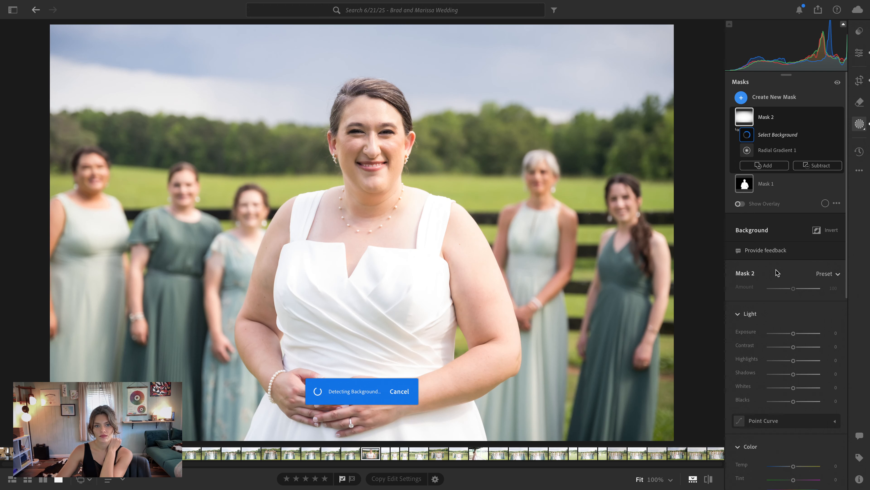
mouse_move(747, 144)
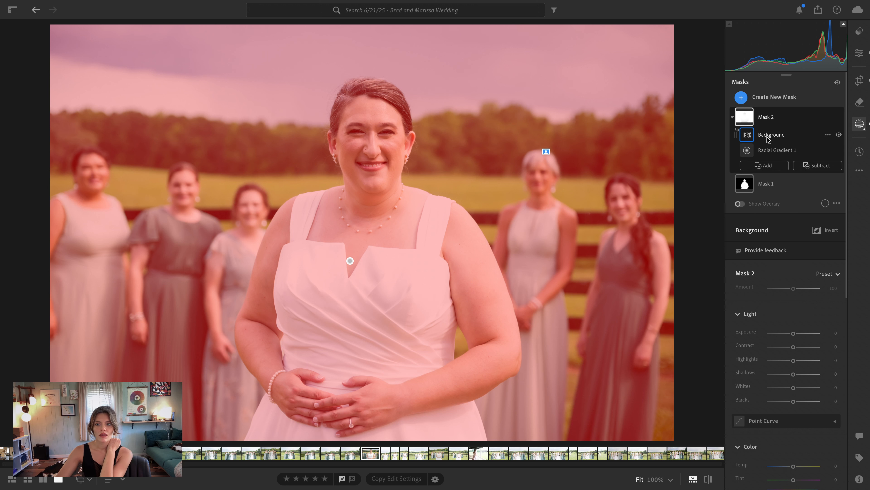
left_click(767, 155)
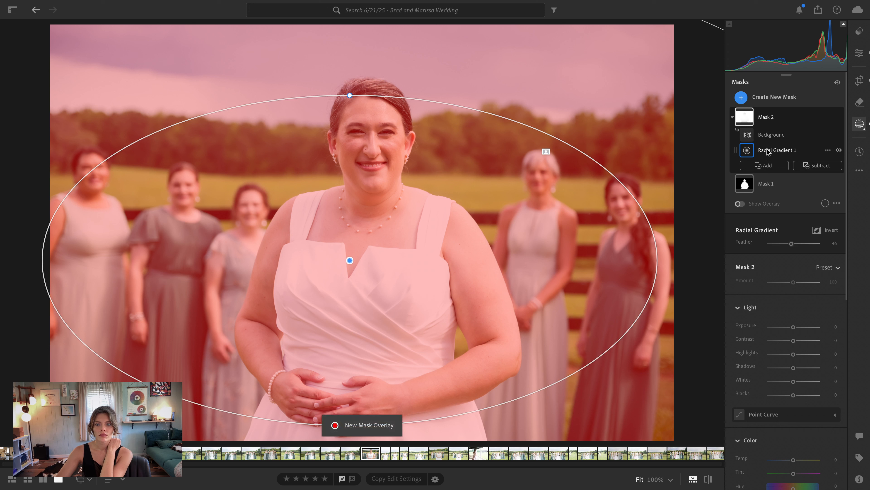
right_click(757, 150)
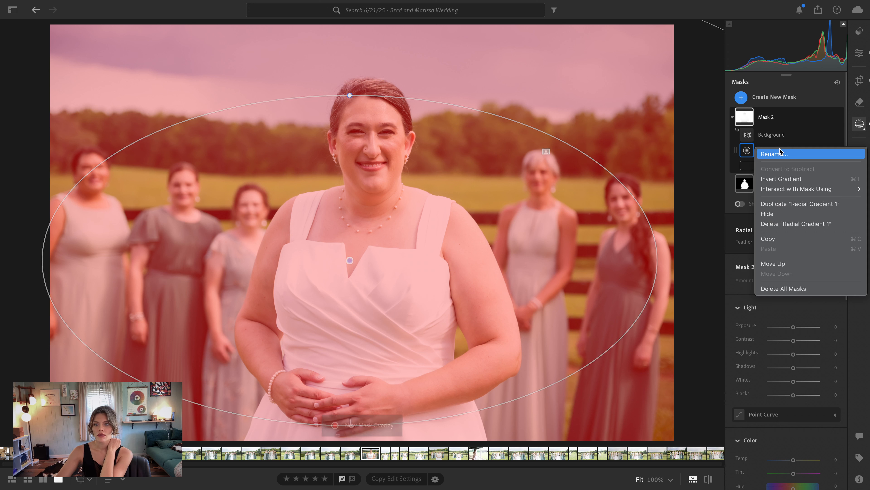
left_click(745, 137)
left_click_drag(748, 139, 778, 150)
right_click(777, 156)
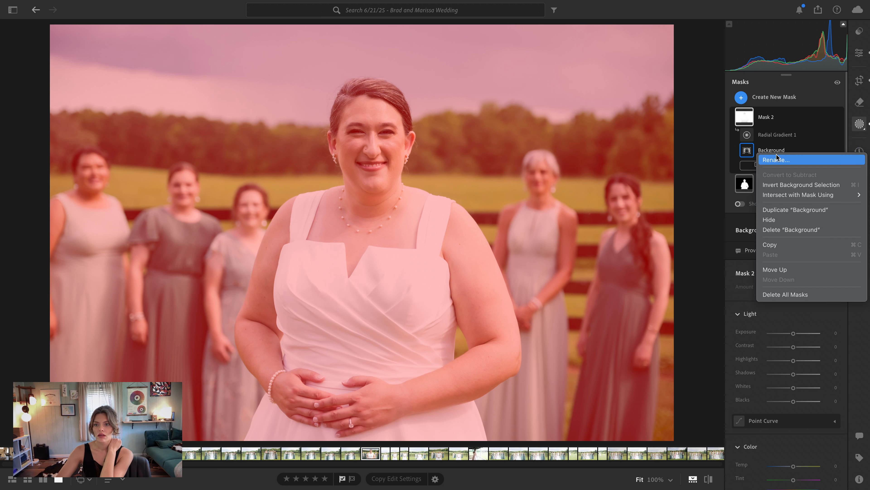
left_click(785, 232)
Subtract the background selection from the radial gradient mask.
left_click(743, 116)
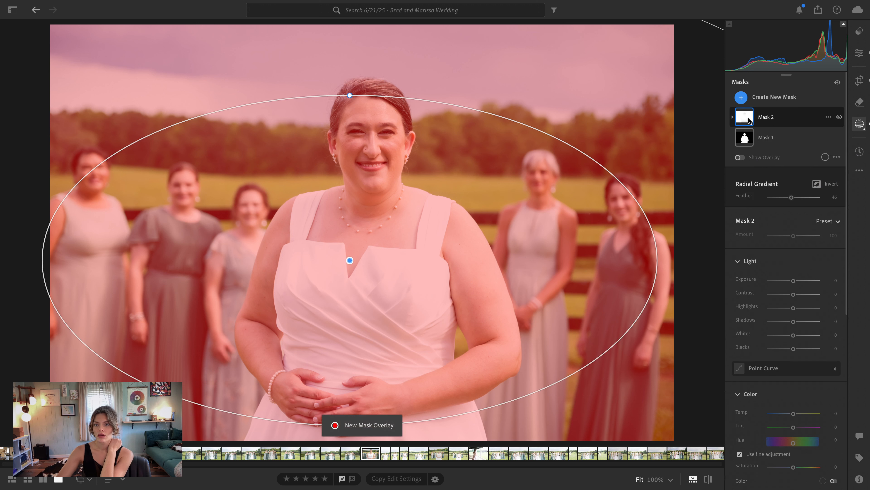
left_click(742, 116)
left_click(818, 150)
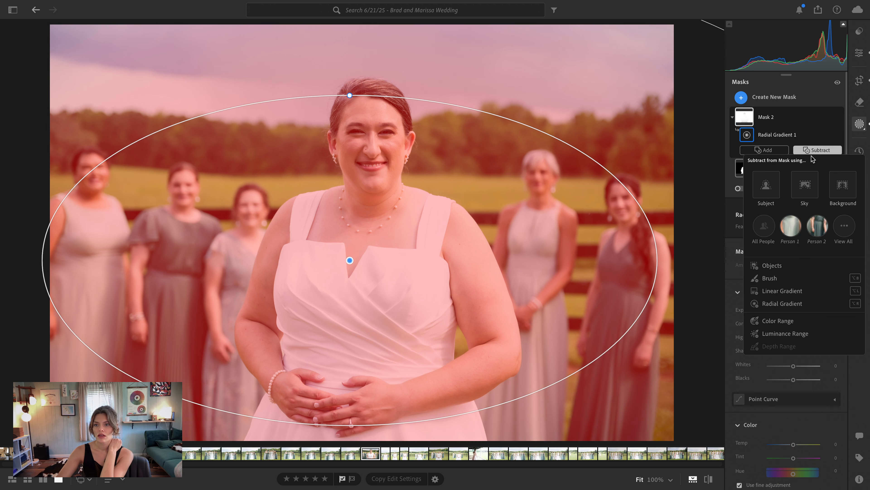
left_click(842, 186)
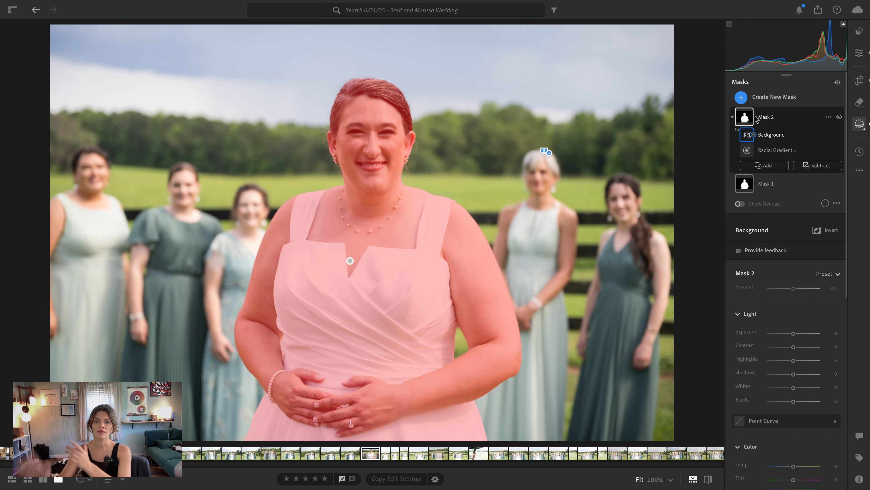
Add a brush component to the mask and paint over the bridesmaids' dresses on both sides of the bride.
left_click(810, 167)
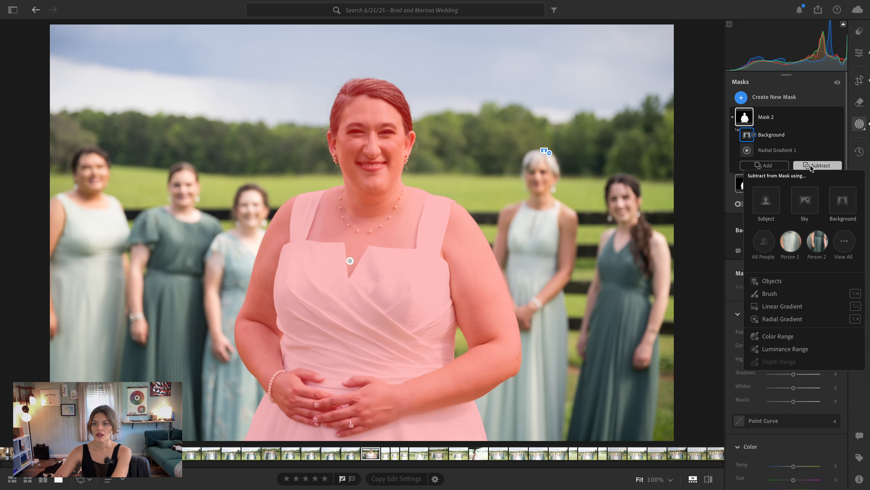
left_click(753, 164)
left_click(757, 164)
left_click(776, 297)
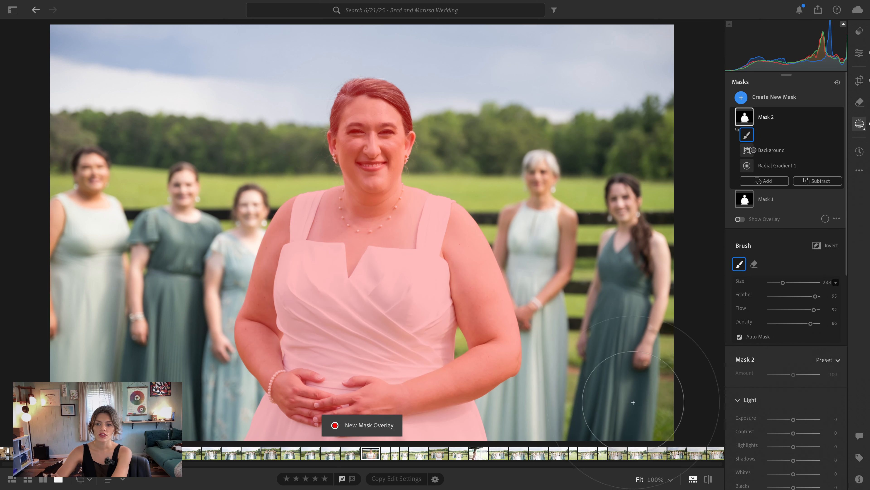
mouse_move(634, 402)
left_mouse_down()
mouse_move(630, 379)
mouse_move(551, 350)
mouse_move(626, 308)
mouse_move(552, 311)
left_mouse_up()
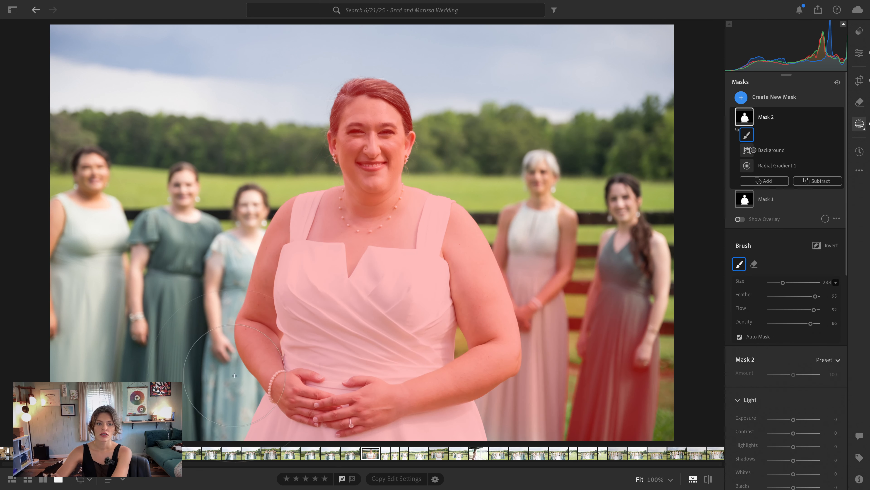
mouse_move(234, 375)
left_mouse_down()
mouse_move(154, 370)
mouse_move(163, 420)
mouse_move(167, 408)
mouse_move(51, 392)
mouse_move(331, 370)
mouse_move(131, 354)
mouse_move(176, 325)
mouse_move(509, 319)
left_mouse_up()
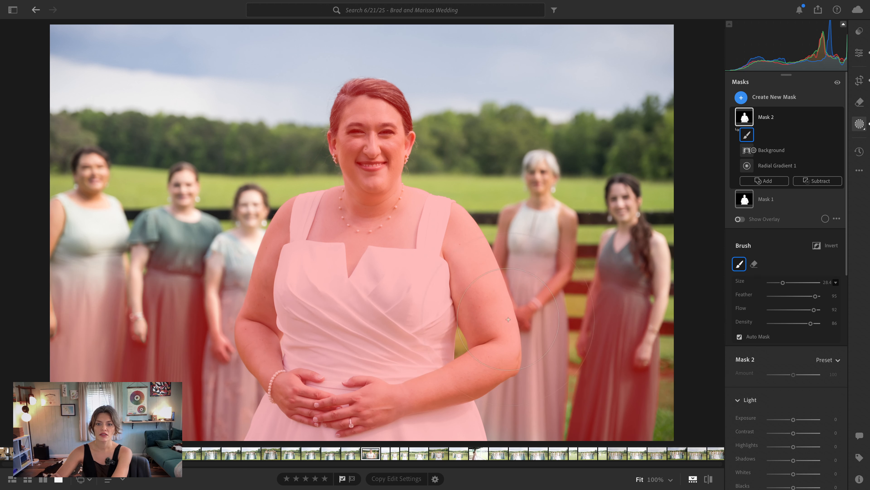
left_click_drag(466, 349, 464, 344)
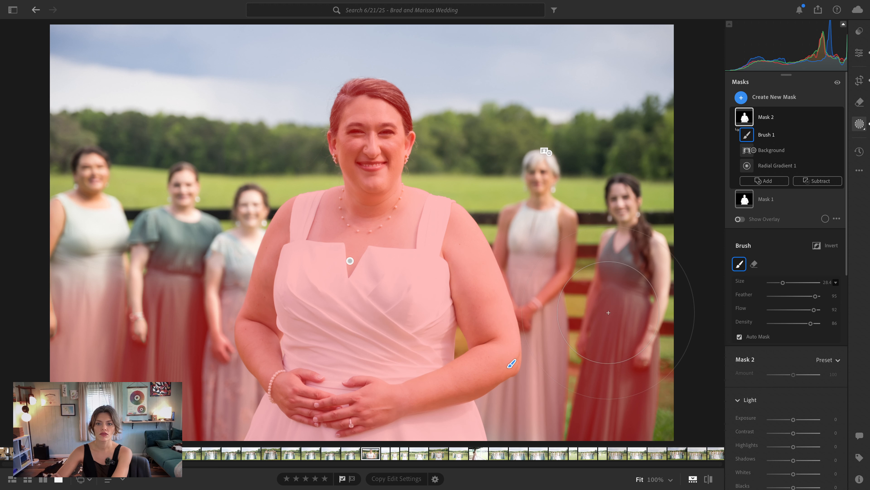
Select Mask 2 and compare the edited photo with the original.
left_click(777, 124)
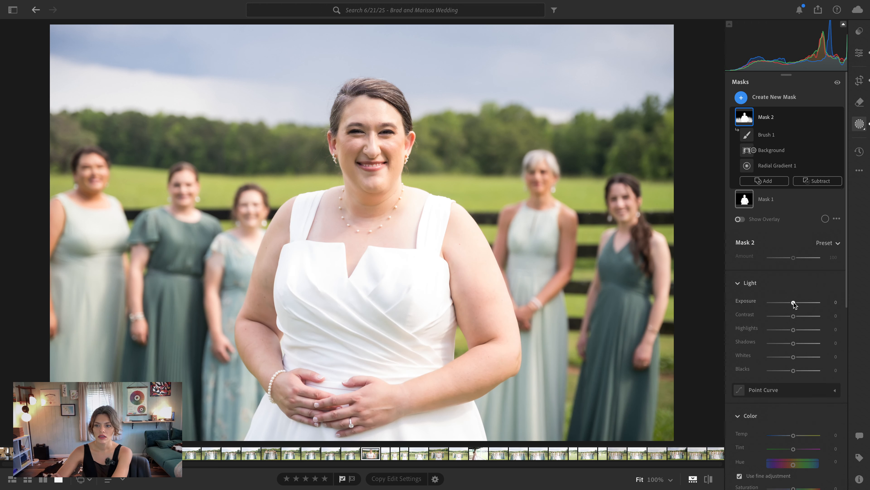
left_click(768, 118)
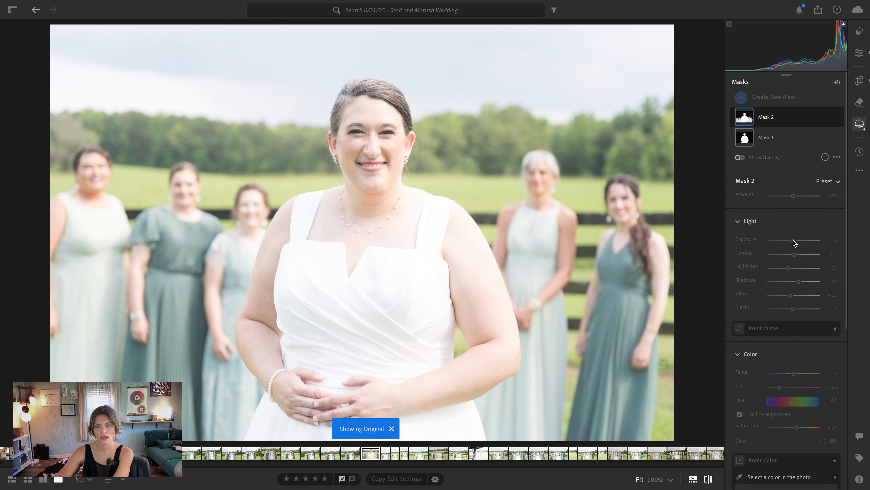
key("backslash")
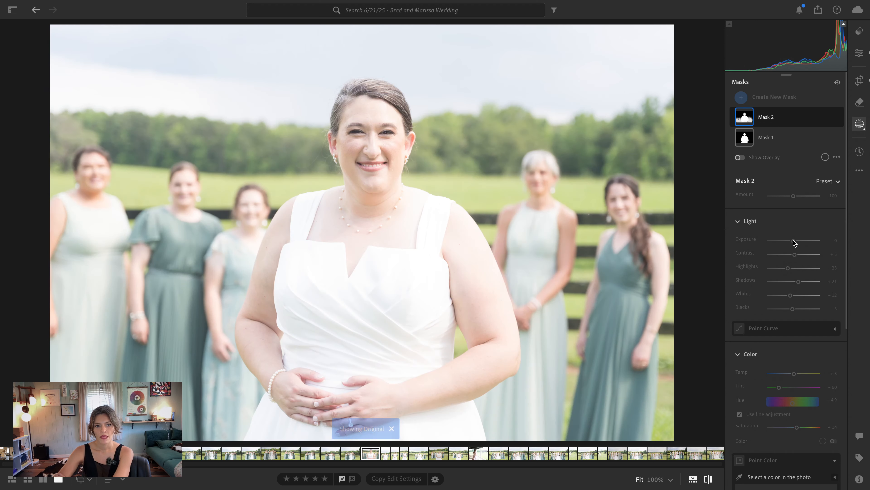
key("backslash")
scroll(782, 356, "down", 5)
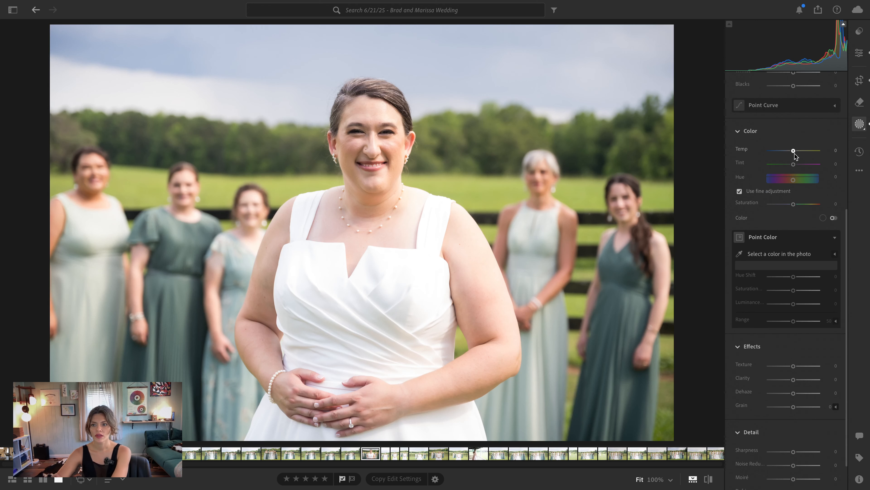
Return to the global edits, set the white balance Temp to 6,531 and raise Vibrance to +11.
left_click(859, 31)
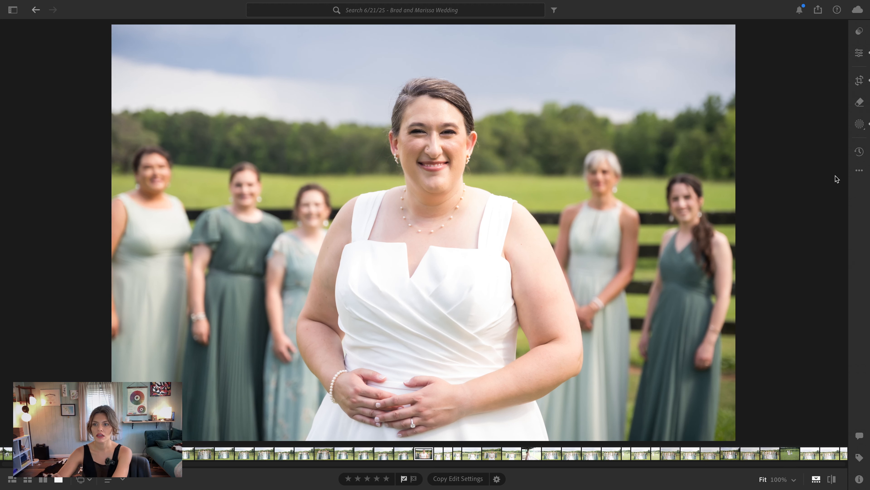
left_click(860, 52)
left_click(860, 51)
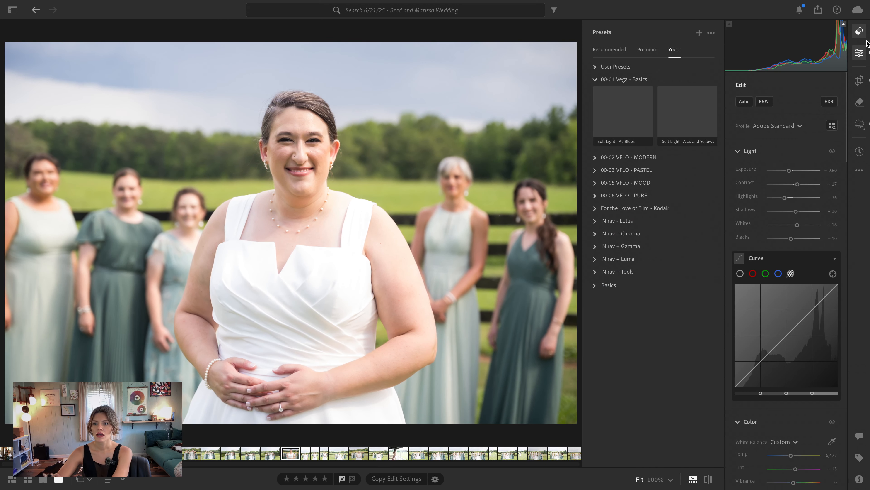
scroll(799, 294, "down", 3)
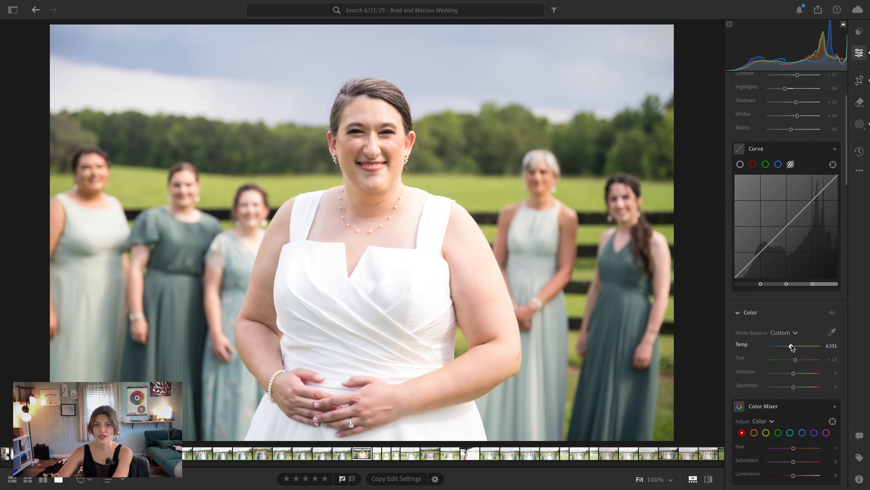
scroll(792, 348, "down", 2)
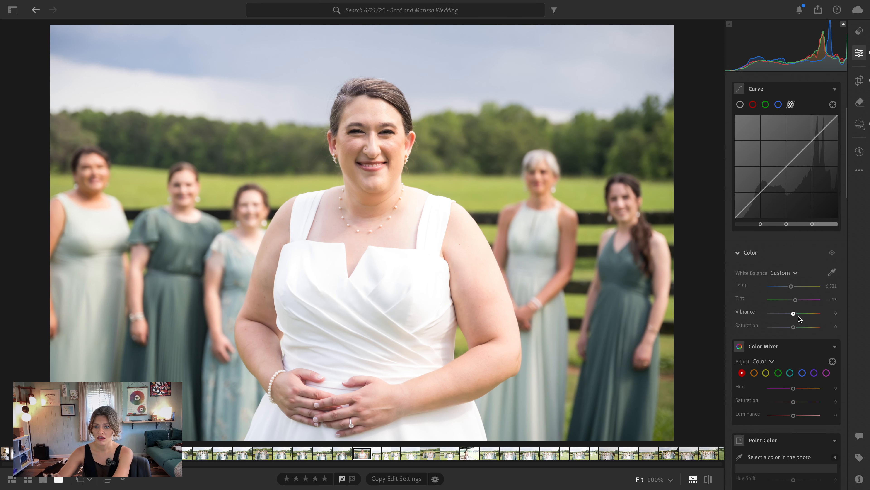
left_click_drag(794, 318, 796, 320)
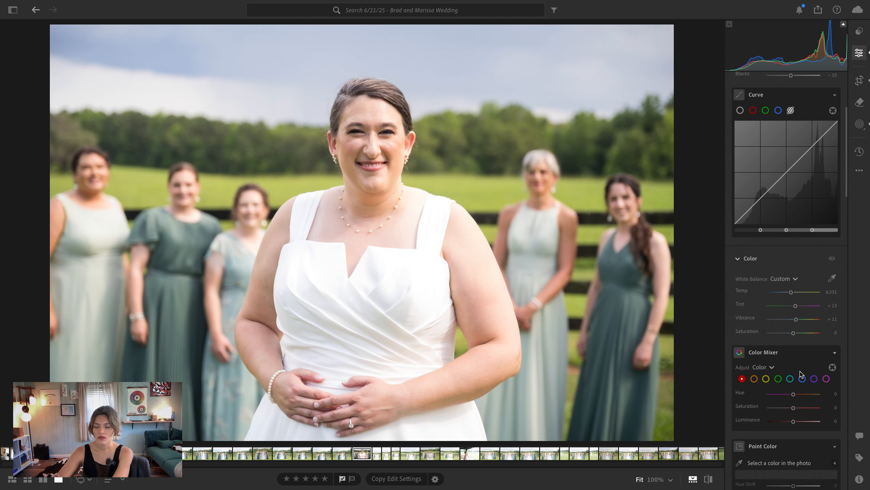
In the Color Mixer, reduce green Saturation and set yellow Saturation to −19 and Luminance to −8.
left_click(778, 379)
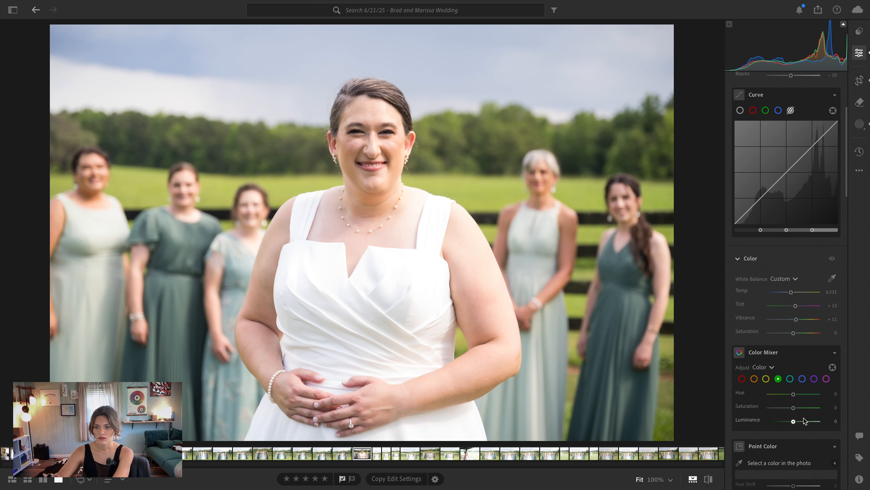
mouse_move(794, 407)
left_mouse_down()
mouse_move(791, 421)
mouse_move(797, 394)
mouse_move(789, 408)
left_mouse_up()
left_click(766, 381)
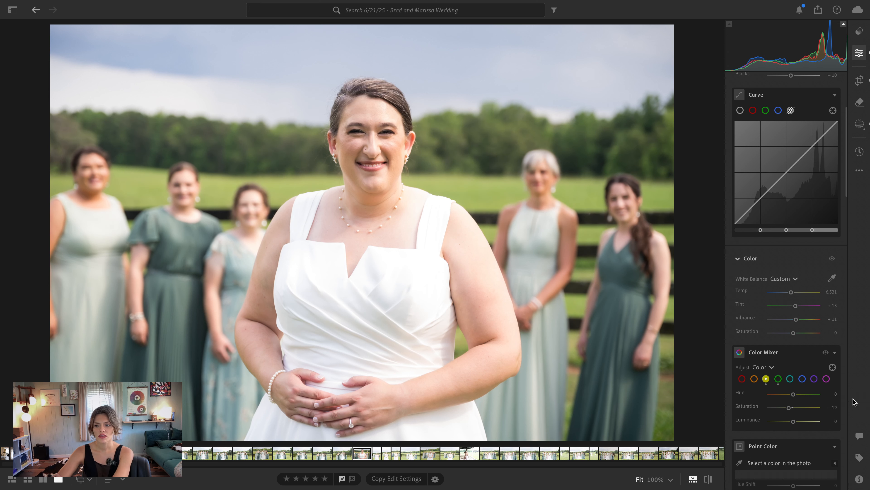
left_click_drag(794, 421, 791, 421)
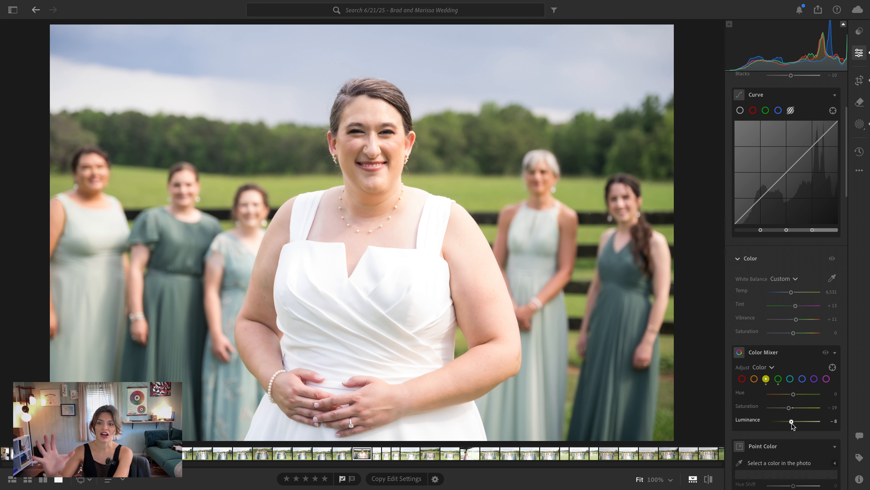
Fine-tune the white balance by setting Tint to +15.
scroll(791, 420, "down", 1)
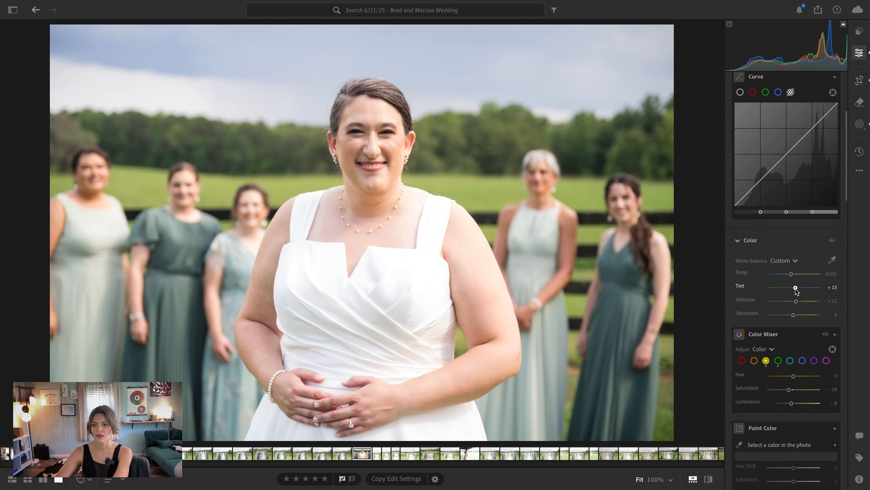
mouse_move(795, 288)
left_mouse_down()
mouse_move(808, 291)
mouse_move(796, 293)
left_mouse_up()
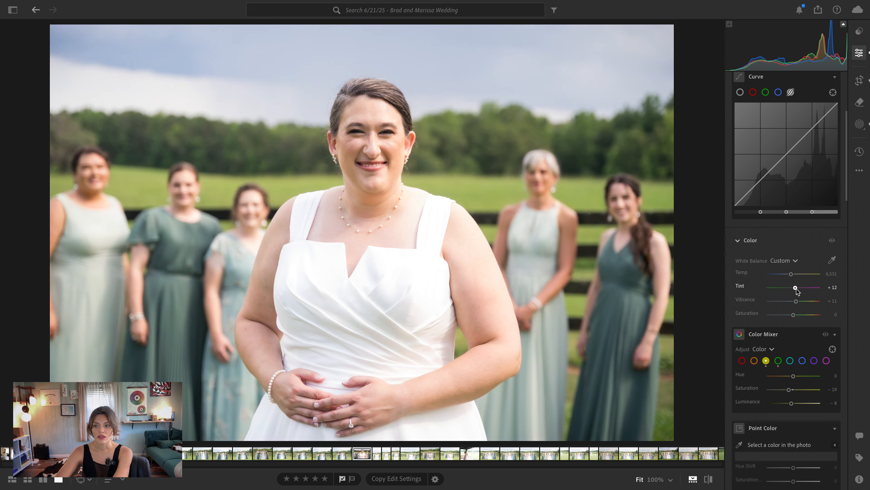
left_click_drag(797, 289, 796, 290)
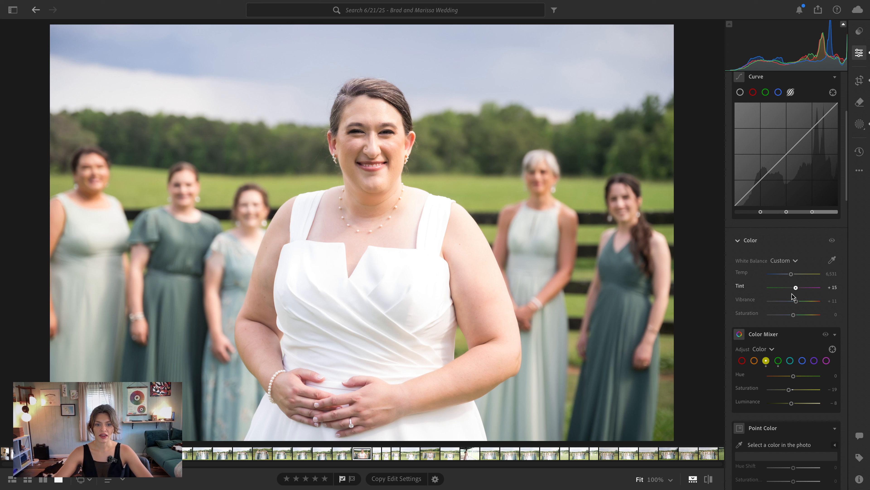
Try blue Saturation at +94 in the Color Mixer, and settle on Saturation −22 and Luminance +33 for the blues.
left_click(803, 361)
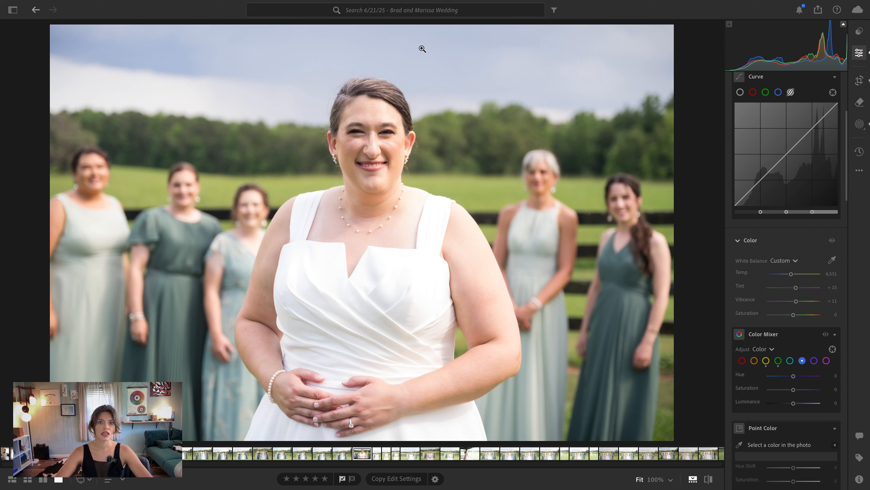
left_click_drag(795, 391, 835, 393)
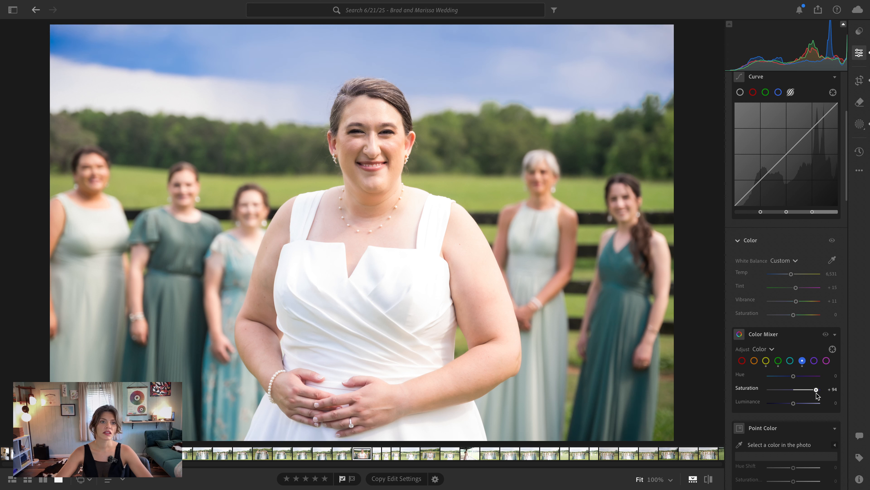
left_click_drag(821, 393, 801, 403)
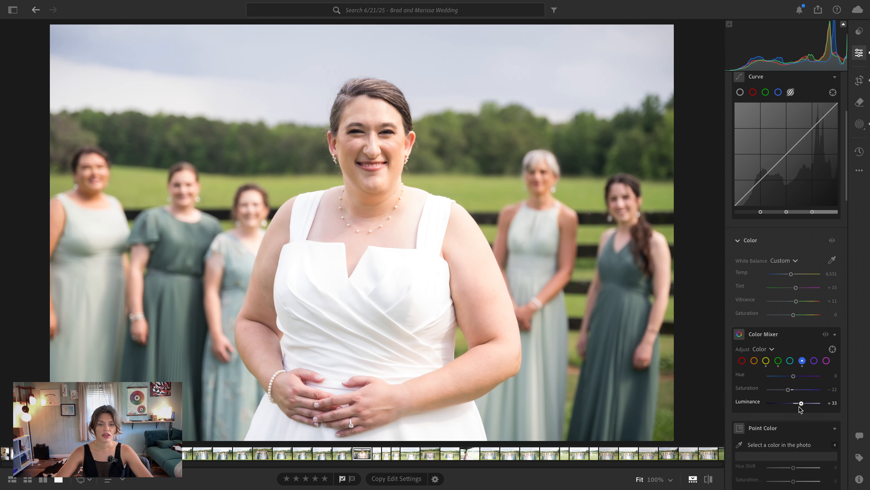
Set the blue Hue to −5, Saturation to −31 and Luminance to +12 in the Color Mixer, comparing the photo with the original.
left_click_drag(793, 376, 792, 376)
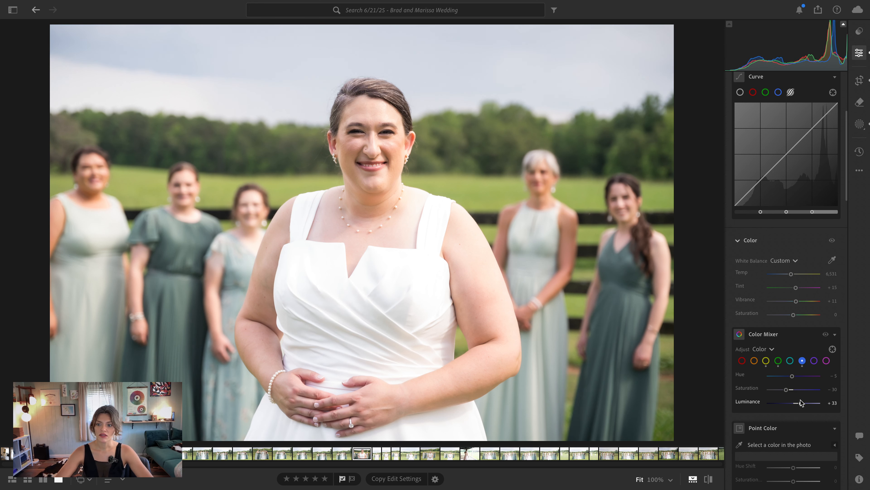
left_click_drag(788, 391, 815, 406)
key("backslash")
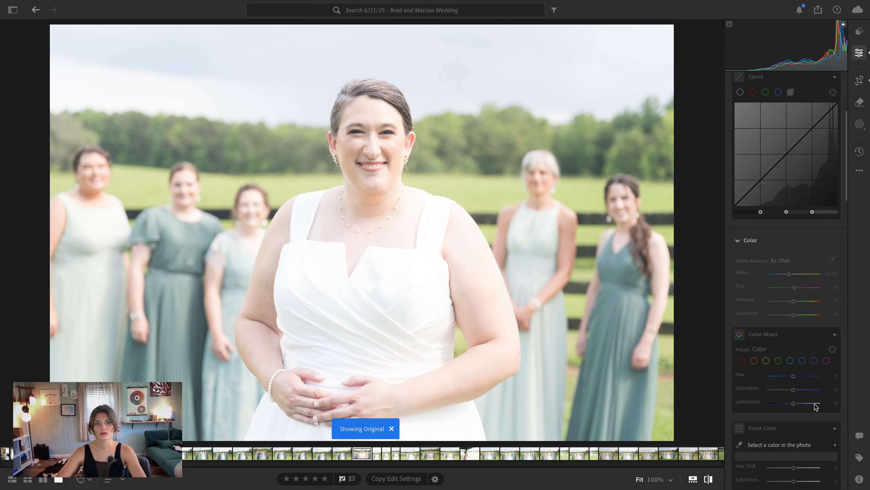
key("backslash")
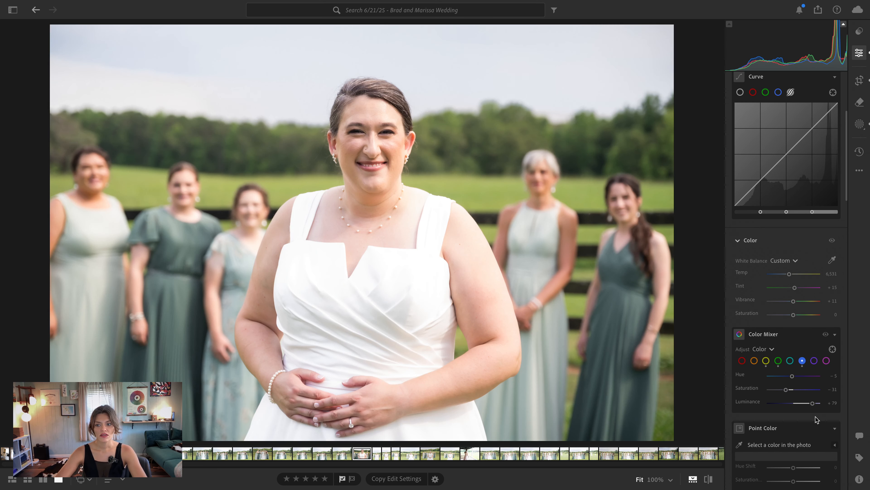
left_click_drag(812, 403, 797, 403)
key("backslash")
key("backslash")
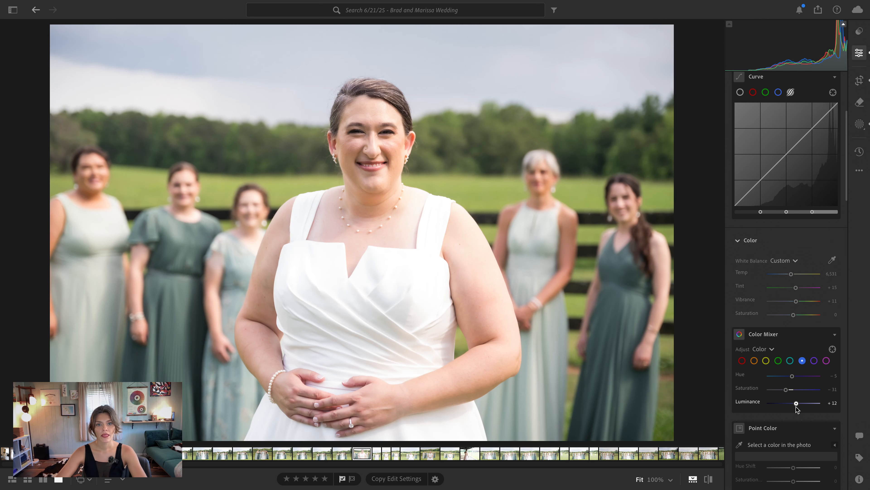
key("backslash")
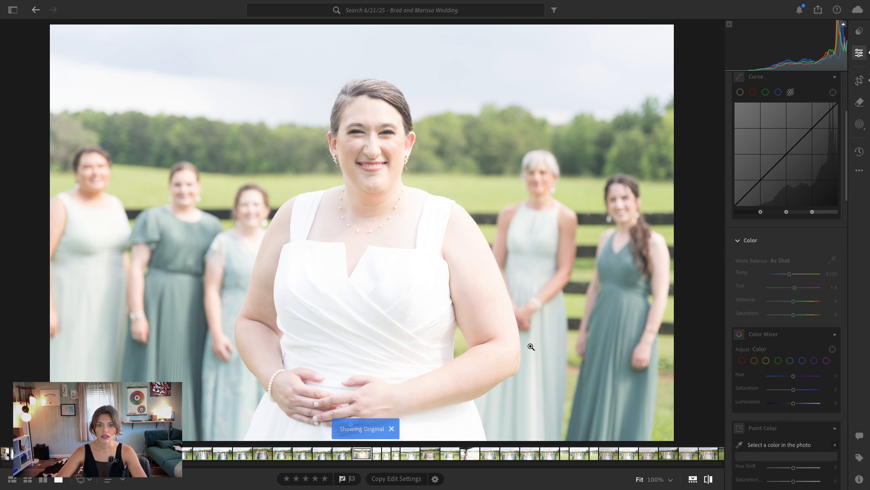
key("backslash")
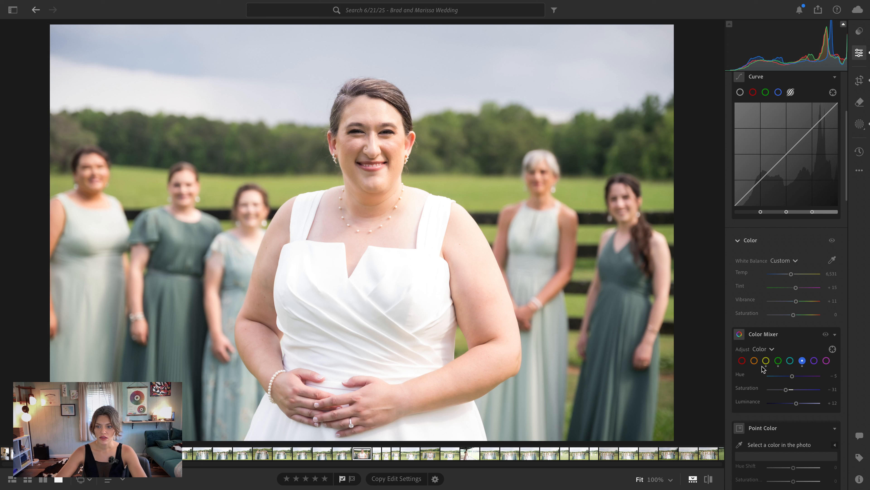
Adjust the oranges in the Color Mixer to Hue −2, Saturation −7 and Luminance −6.
left_click(755, 362)
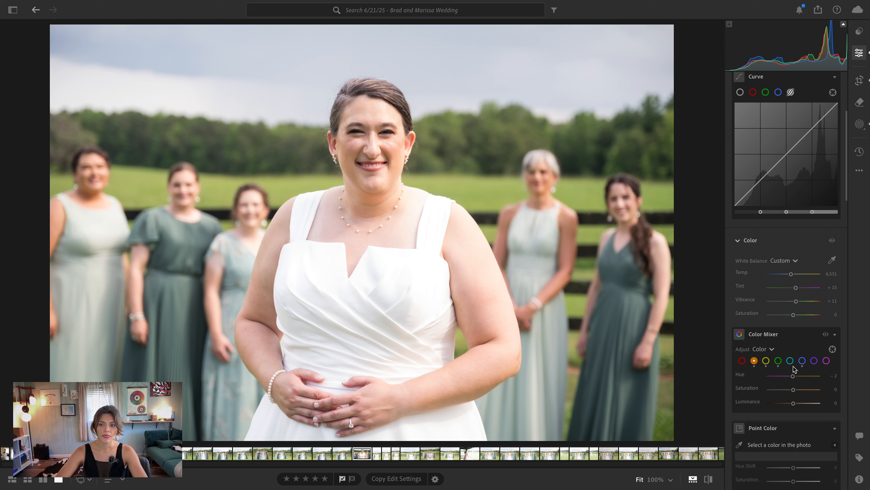
scroll(734, 382, "up", 1)
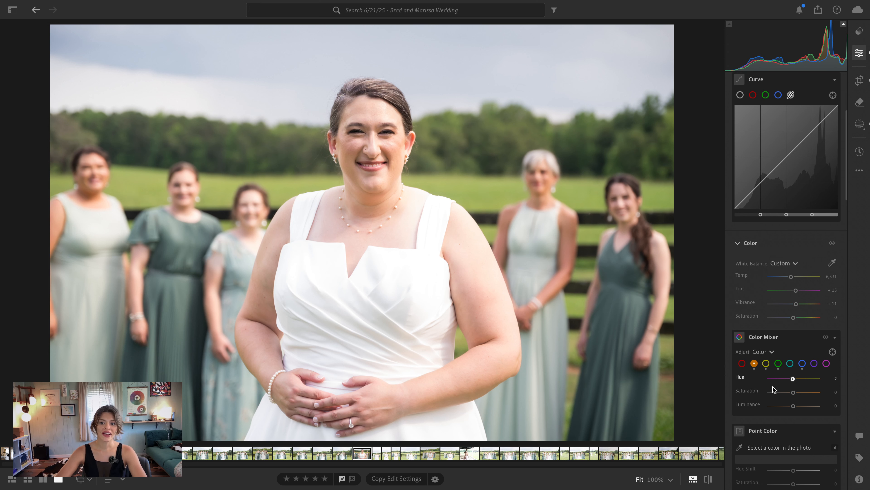
scroll(792, 392, "up", 1)
left_click_drag(794, 397, 792, 411)
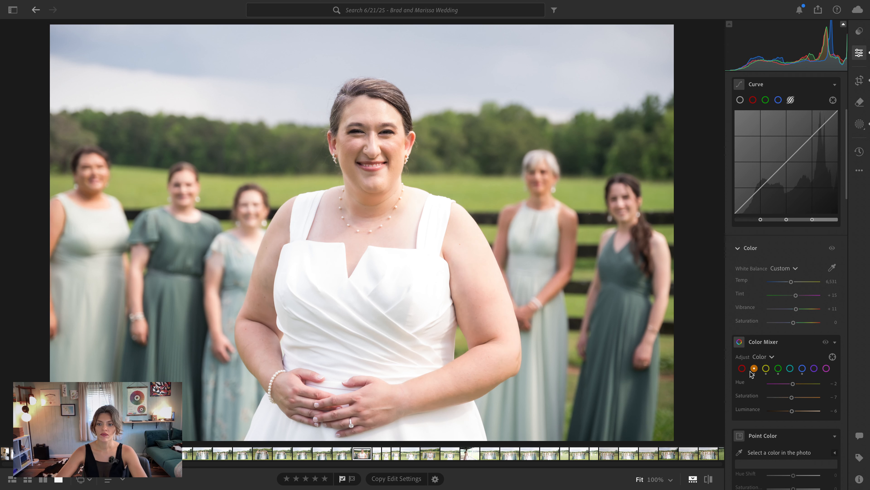
Adjust the reds in the Color Mixer to Hue +7, Saturation +2 and Luminance −9.
left_click(742, 369)
scroll(745, 372, "down", 6)
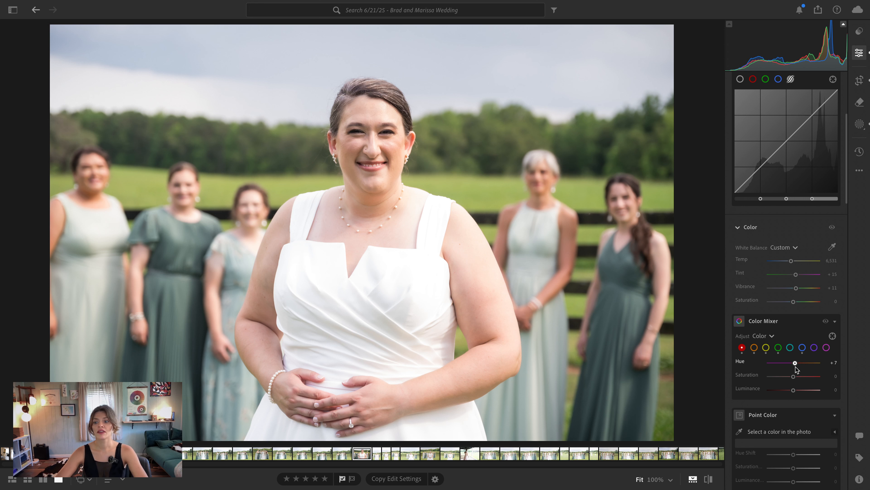
left_click_drag(793, 376, 793, 390)
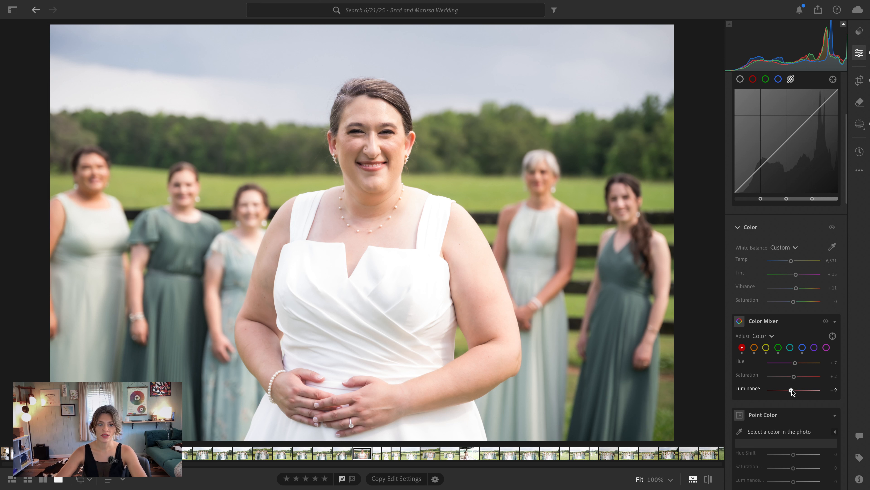
Refine the orange Hue to −3, compare the photo with the original, and set the purple Luminance to +2.
left_click(755, 348)
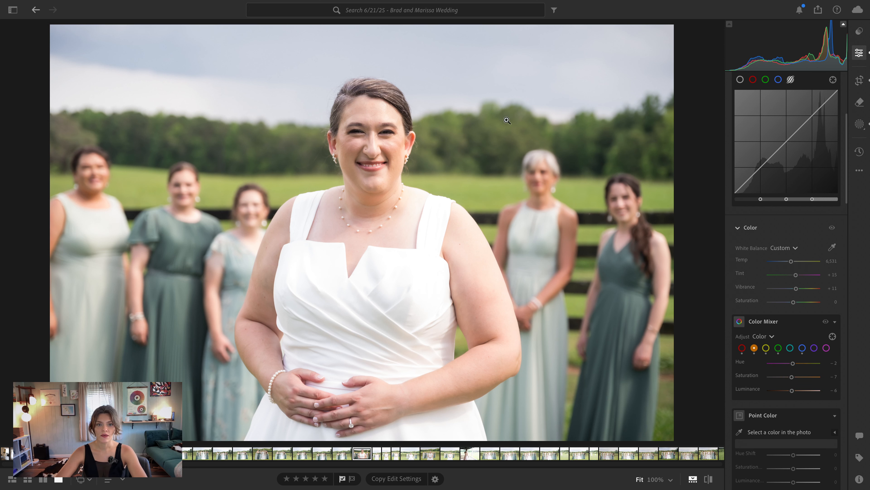
scroll(793, 365, "up", 1)
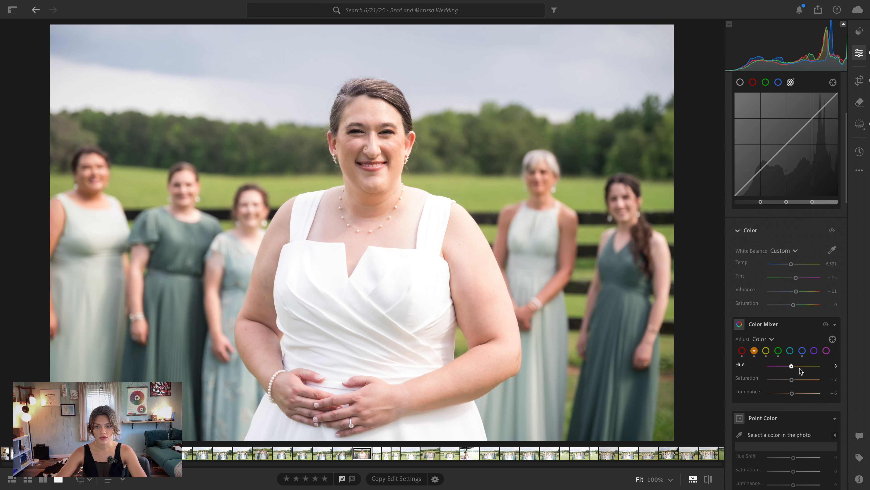
key("backslash")
key("backslash")
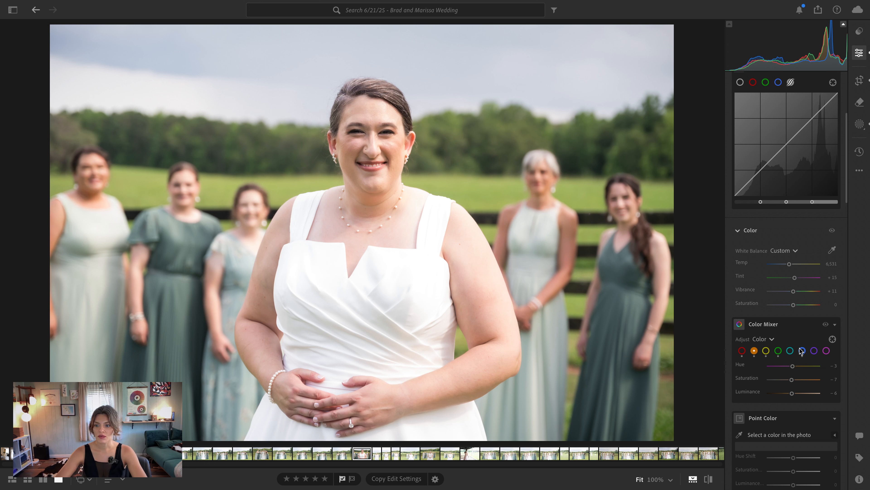
left_click(815, 350)
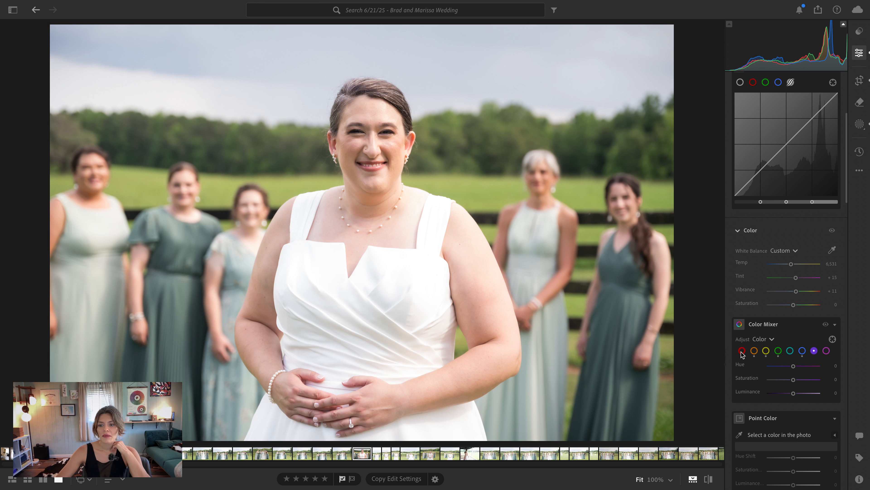
mouse_move(794, 394)
left_mouse_down()
mouse_move(776, 394)
mouse_move(857, 401)
mouse_move(797, 403)
left_mouse_up()
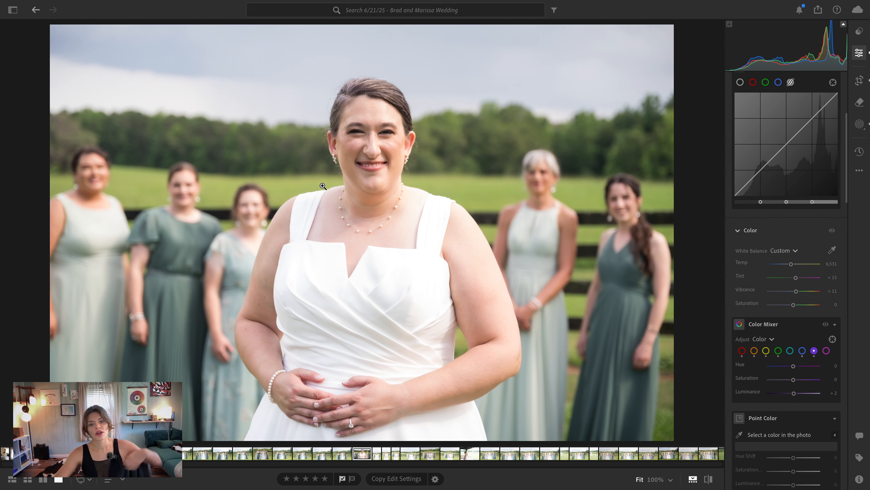
Sample the colour fringe along the bride's ring band with the Defringe eyedropper.
left_click(324, 425)
scroll(471, 320, "down", 3)
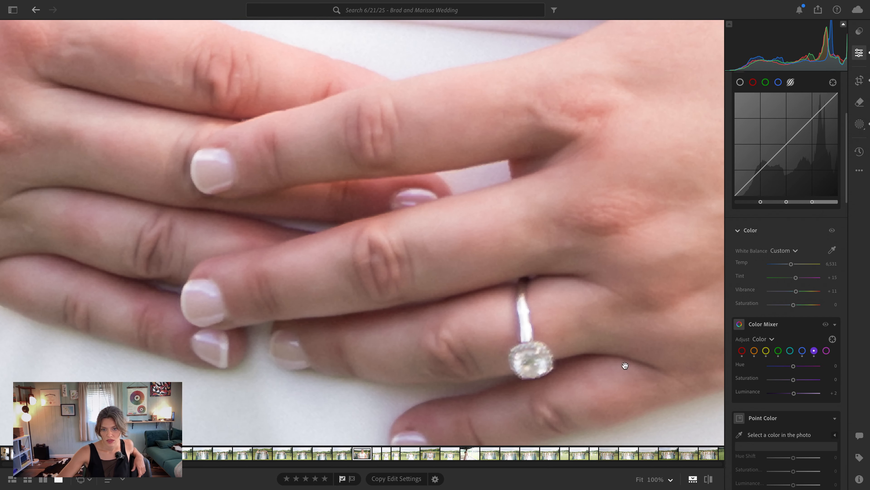
scroll(796, 414, "down", 15)
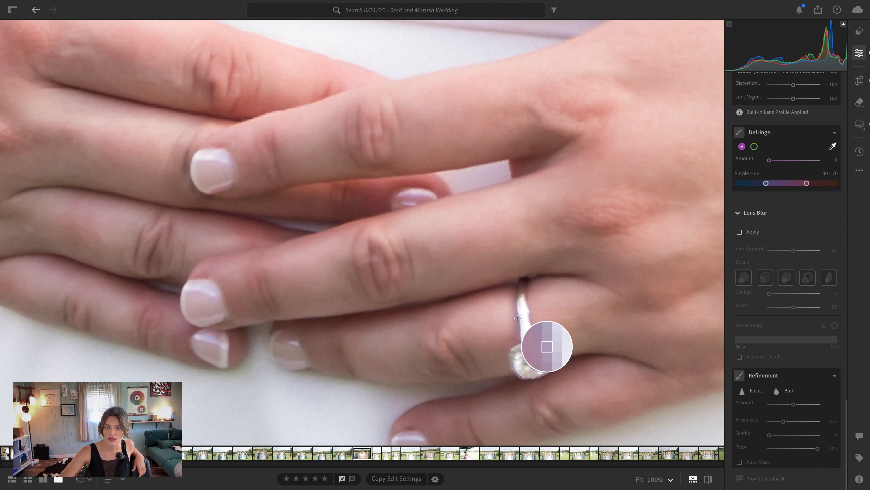
left_click(517, 322)
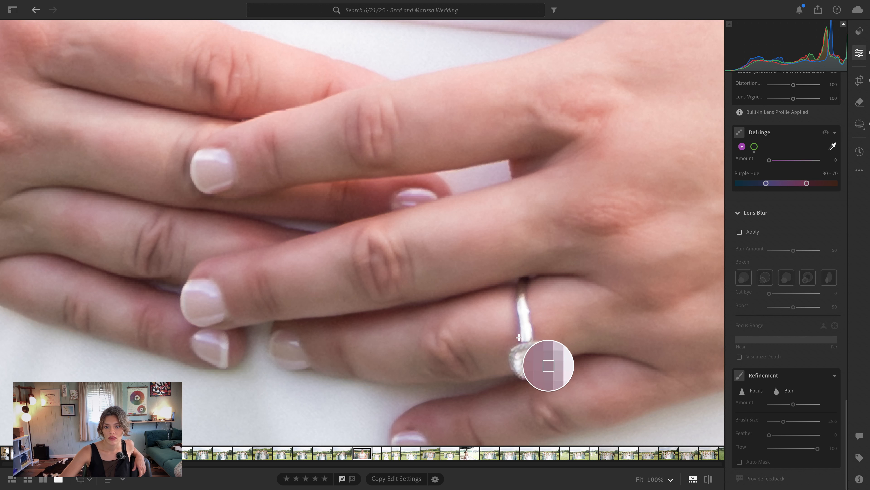
left_click(521, 338)
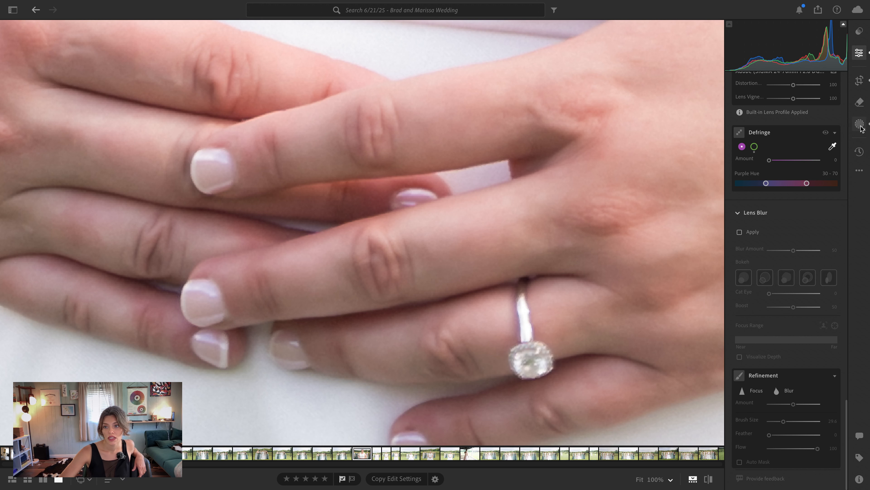
left_click(833, 148)
Widen the Defringe Purple Hue range to 6–100 and return to the full photo.
scroll(518, 254, "down", 3)
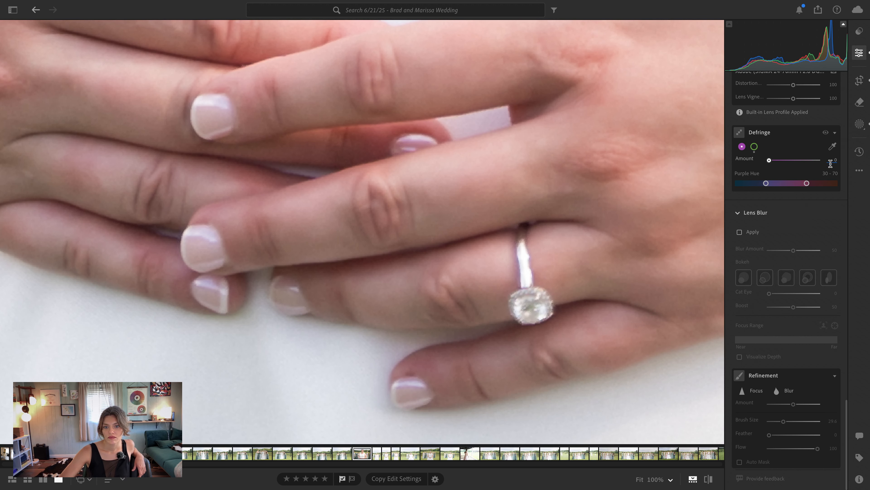
mouse_move(765, 185)
left_mouse_down()
mouse_move(710, 189)
mouse_move(841, 193)
mouse_move(765, 196)
left_mouse_up()
left_click_drag(838, 183, 864, 190)
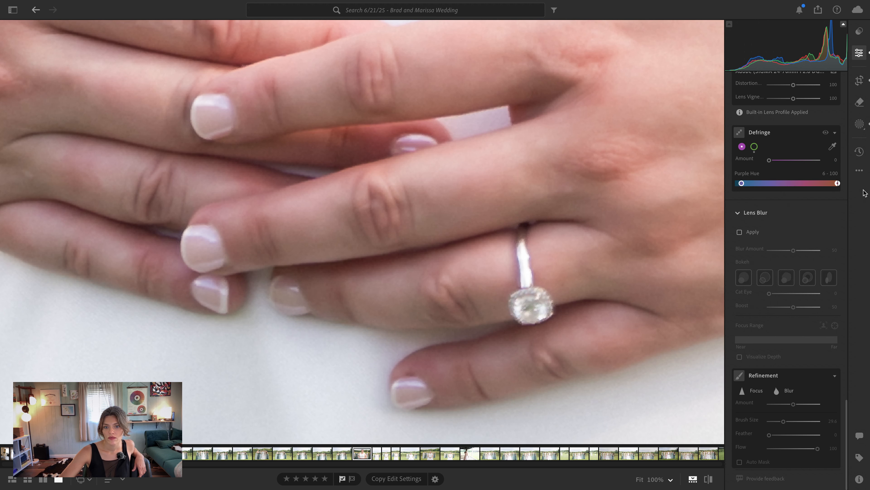
left_click(607, 256)
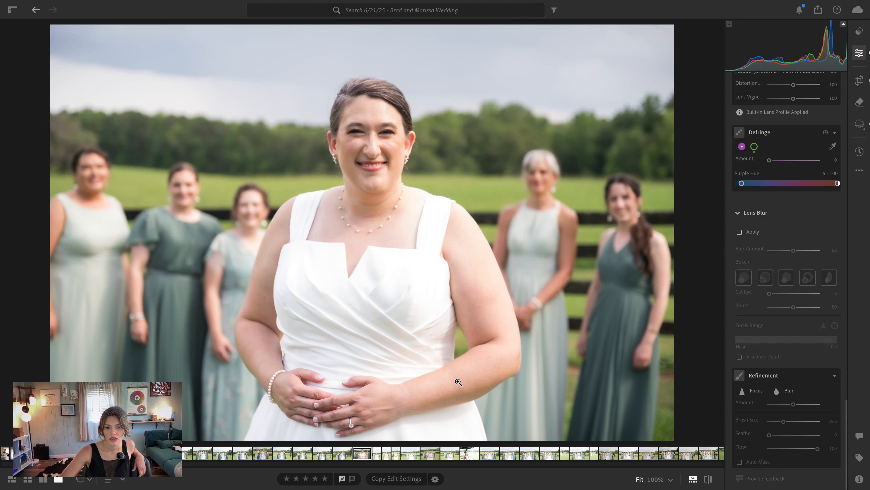
Inspect the bride's forearm up close, set the global Exposure to −0.82 and Shadows to +19, and compare with the original.
left_click(458, 382)
left_click_drag(497, 393, 448, 254)
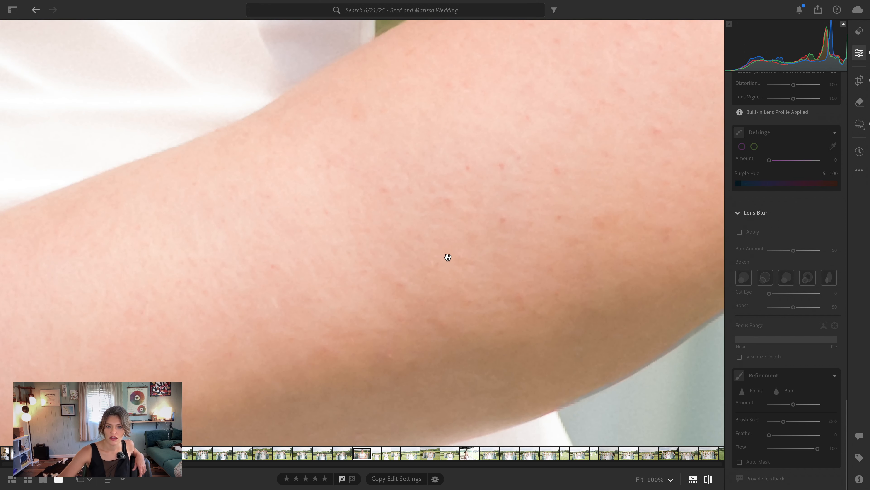
key("backslash")
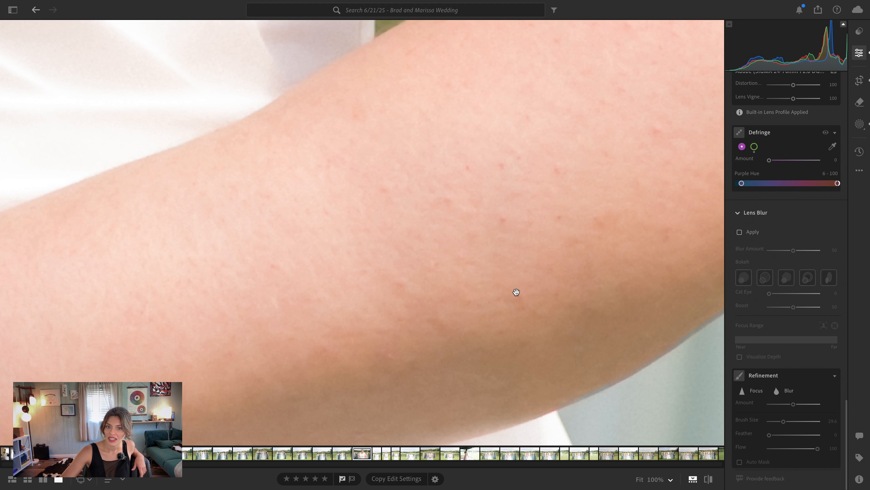
scroll(788, 195, "up", 15)
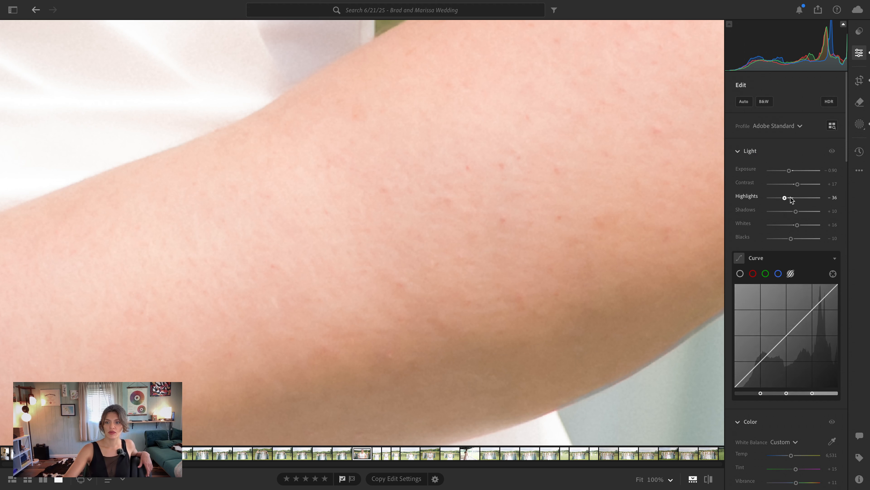
mouse_move(801, 211)
left_mouse_down()
mouse_move(827, 213)
mouse_move(681, 218)
mouse_move(818, 213)
mouse_move(797, 219)
left_mouse_up()
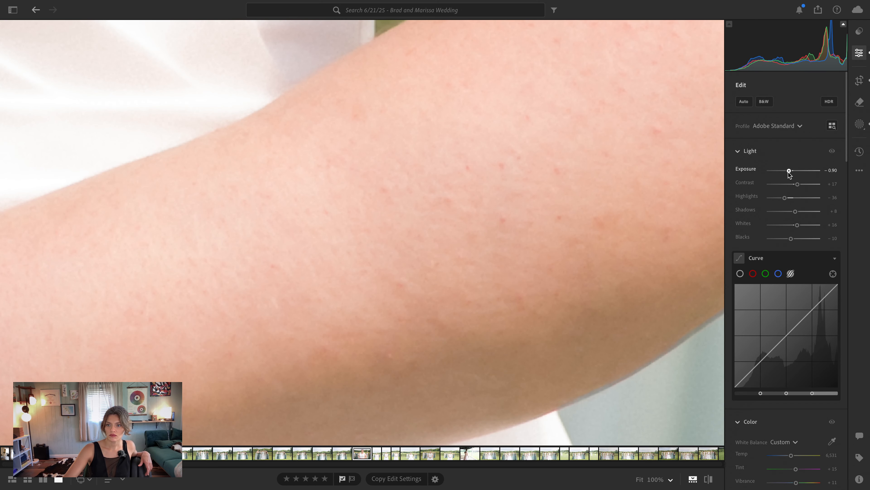
left_click_drag(789, 172, 790, 171)
left_click(527, 202)
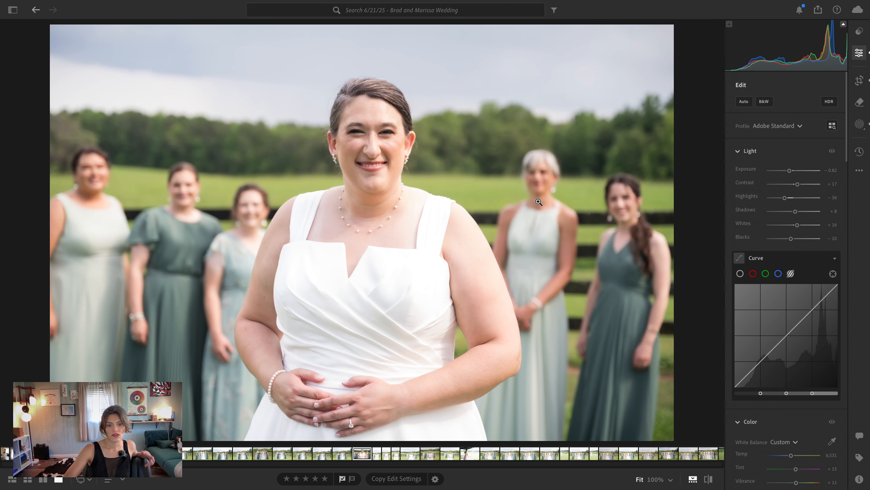
key("backslash")
key("backslash")
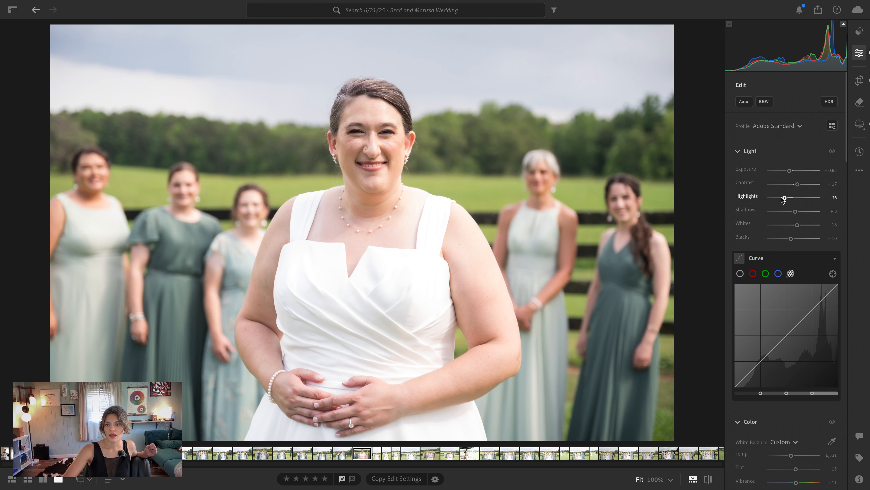
left_click_drag(796, 214, 800, 214)
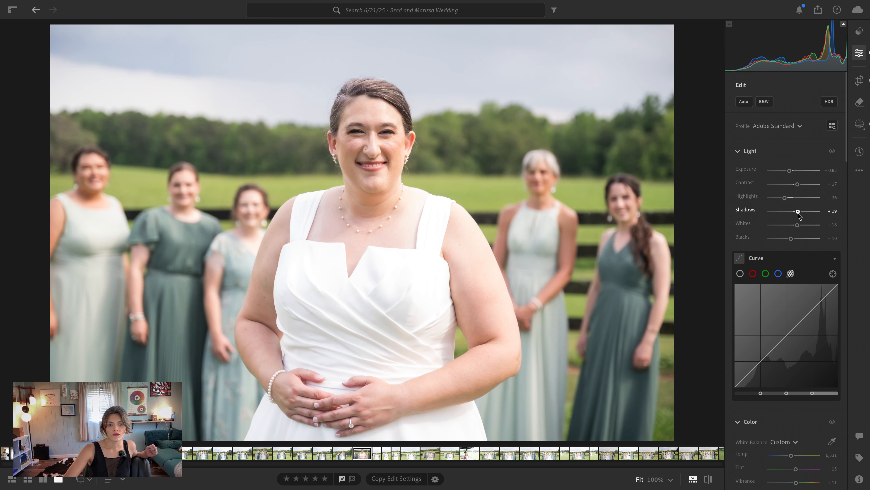
Paint a new brush mask of size 10.0 over the bride's hands and raise its Shadows to +63.
key("b")
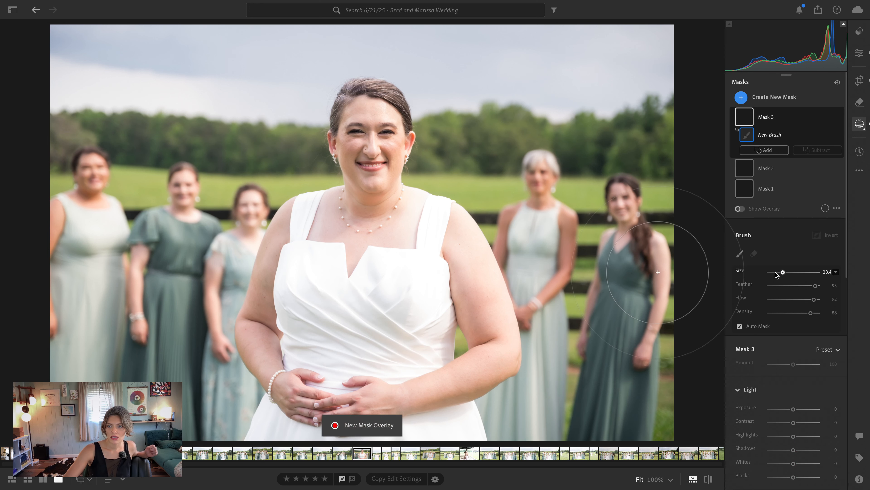
left_click_drag(783, 272, 774, 272)
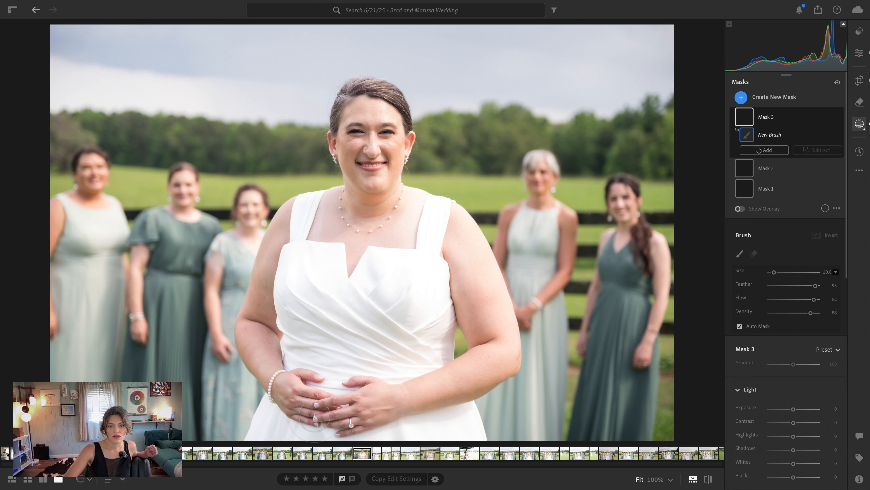
left_click_drag(314, 413, 365, 415)
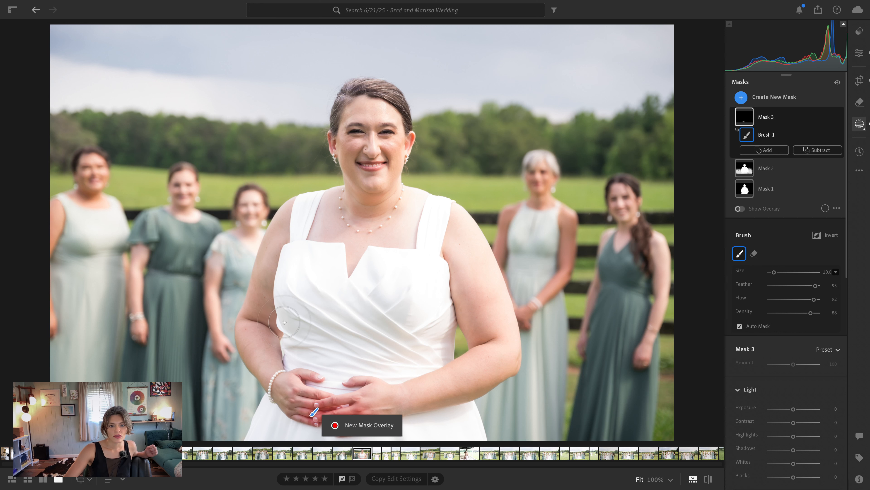
mouse_move(293, 412)
left_mouse_down()
mouse_move(294, 394)
mouse_move(295, 406)
mouse_move(374, 413)
mouse_move(343, 431)
left_mouse_up()
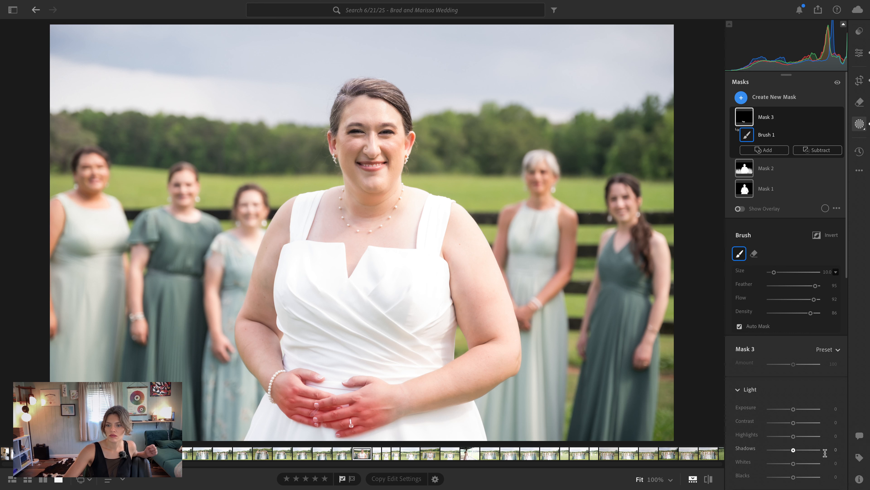
left_click_drag(793, 450, 809, 450)
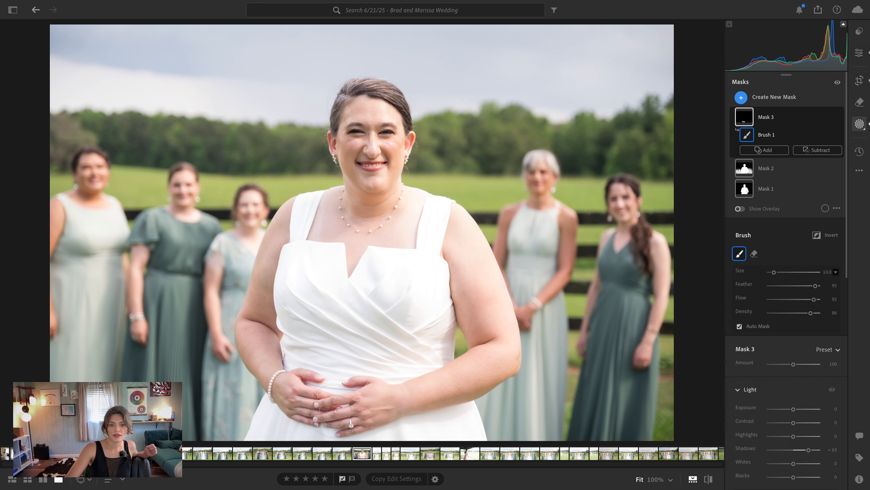
Set the hands brush mask's Exposure to +0.32 and Blacks to −3.
left_click_drag(793, 410, 795, 413)
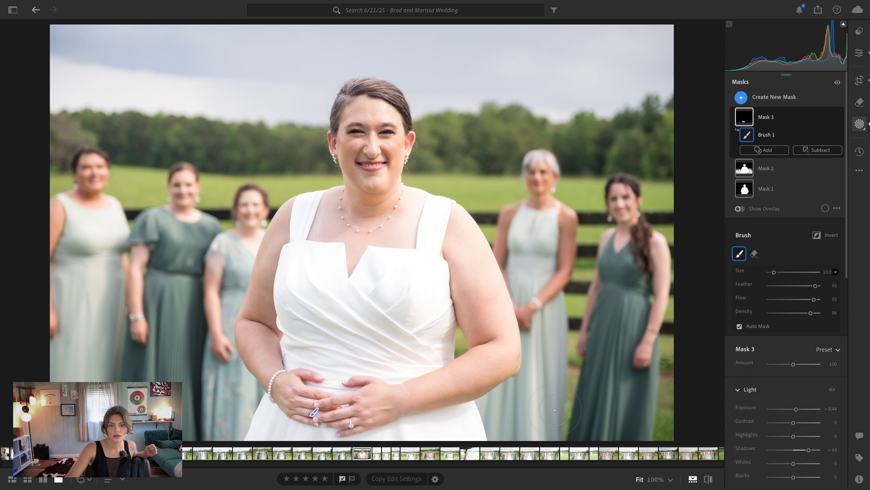
left_click(796, 409)
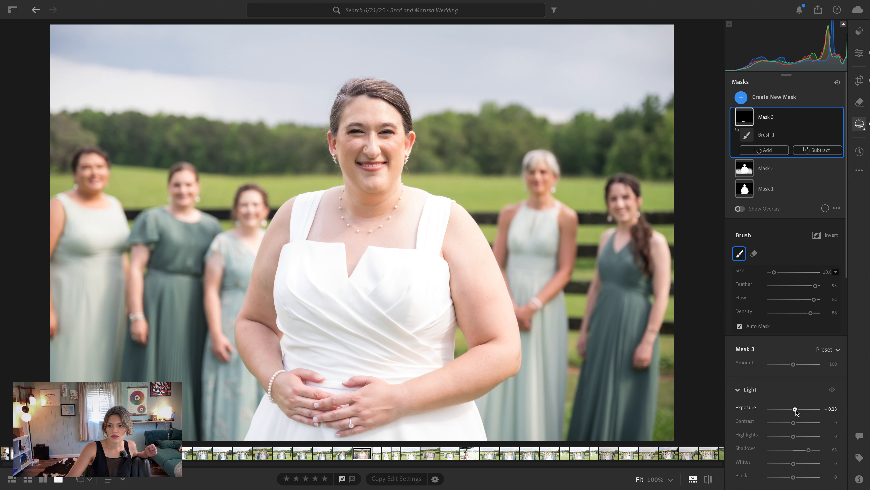
left_click_drag(795, 411, 797, 412)
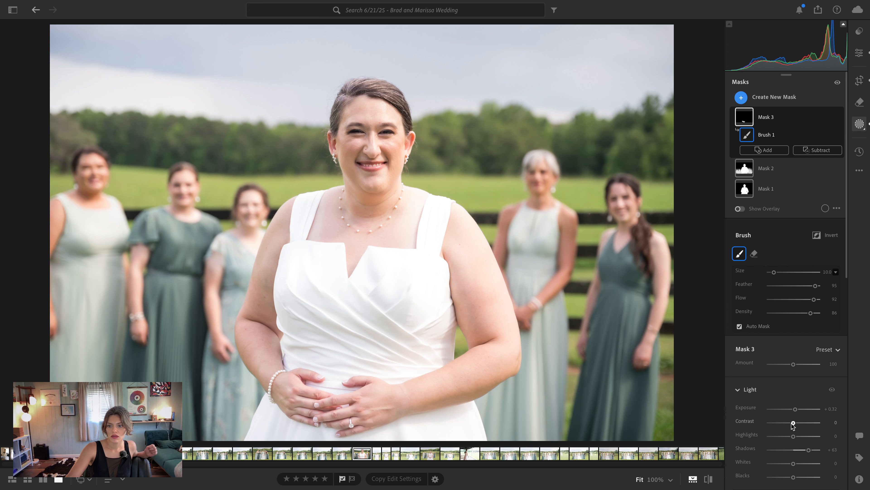
left_click_drag(794, 478, 793, 478)
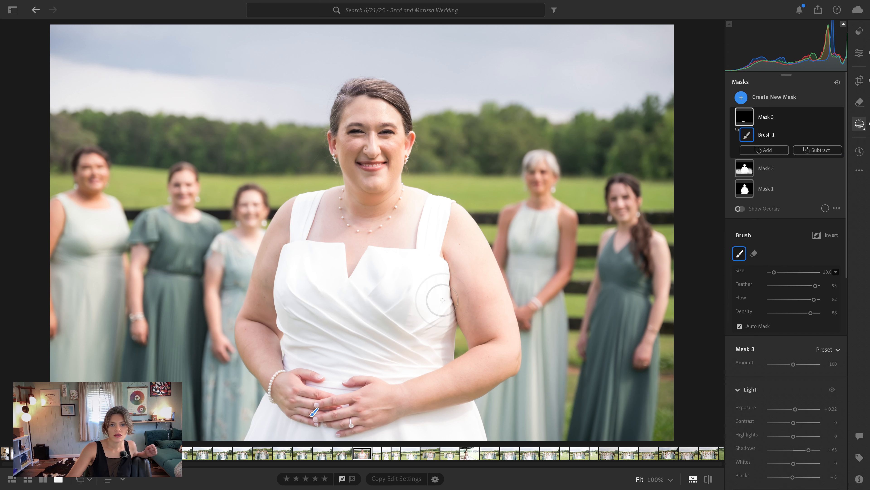
Extend the brush mask over the bride's face and neck, and compare the edit with the original photo.
left_click_drag(360, 139, 370, 180)
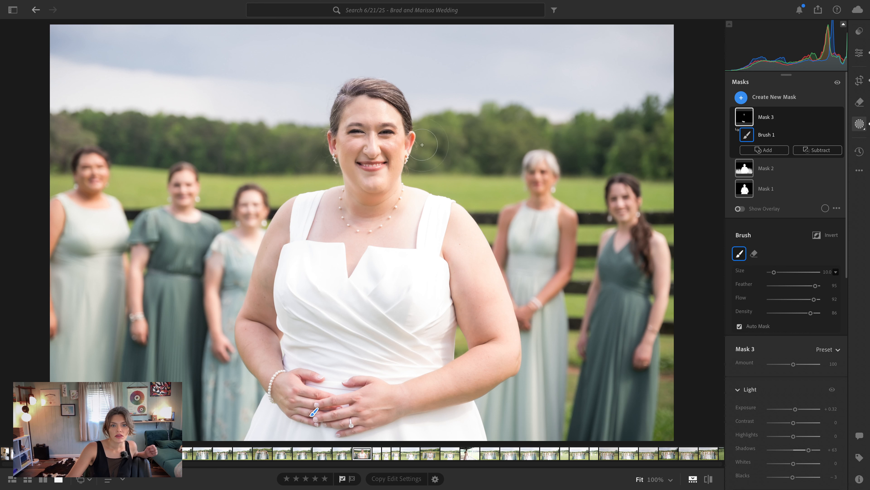
left_click_drag(386, 147, 396, 186)
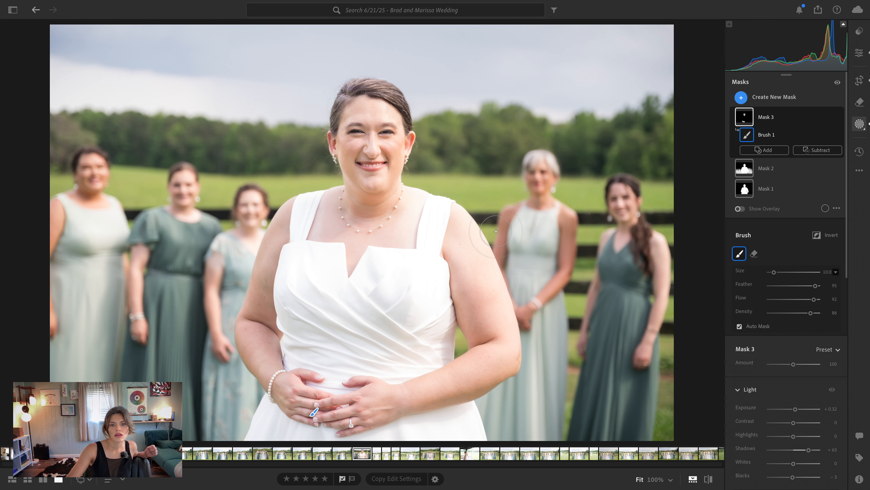
key("backslash")
key("backslash")
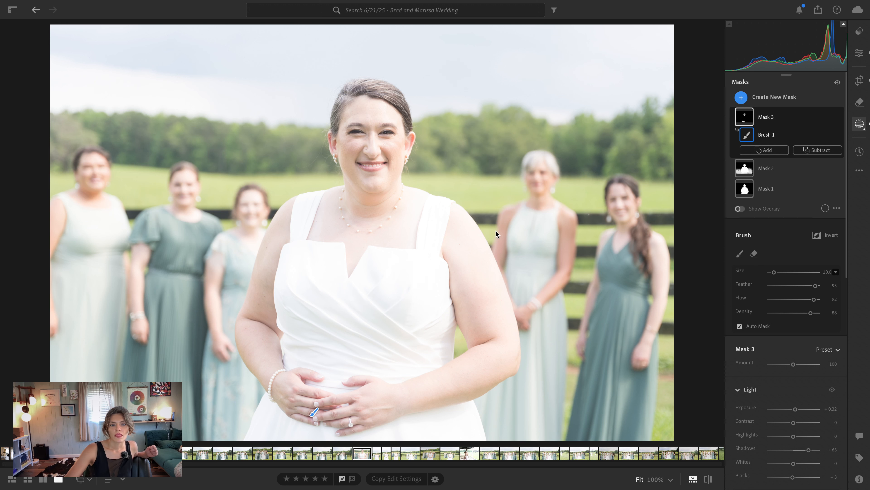
key("backslash")
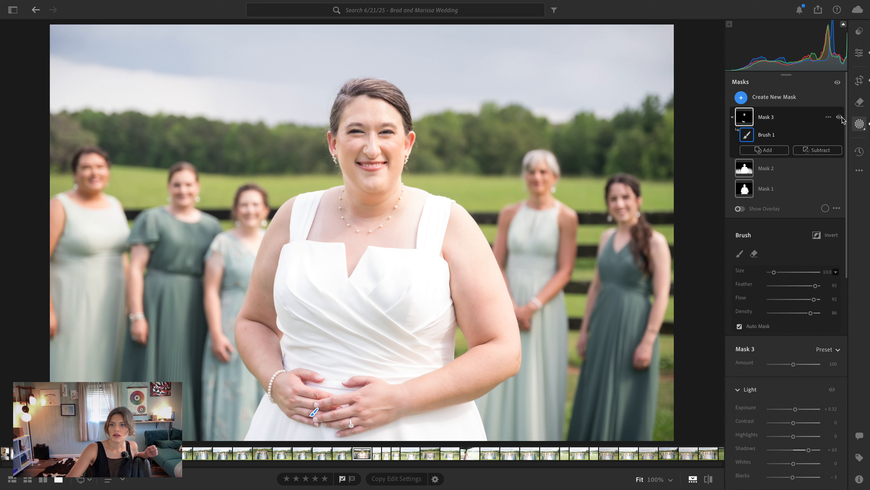
Check Mask 3's effect by hiding and showing it, and lower its Exposure to +0.28.
left_click(840, 117)
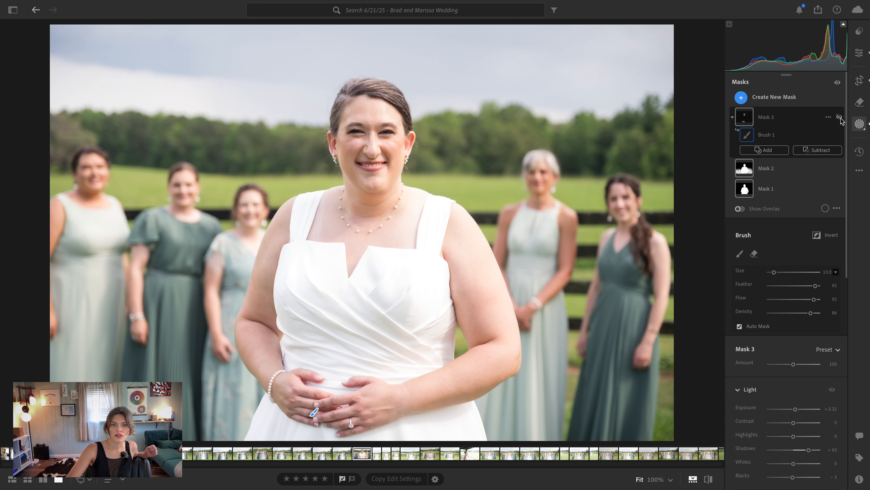
left_click(840, 117)
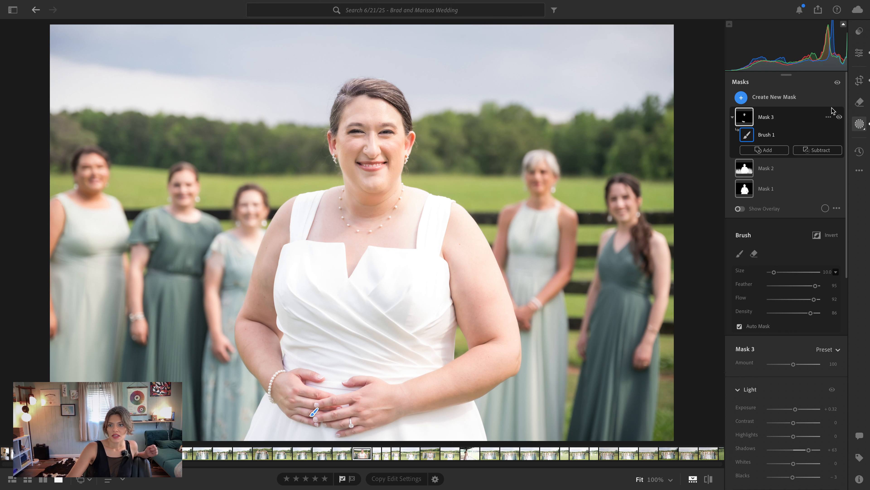
left_click(839, 117)
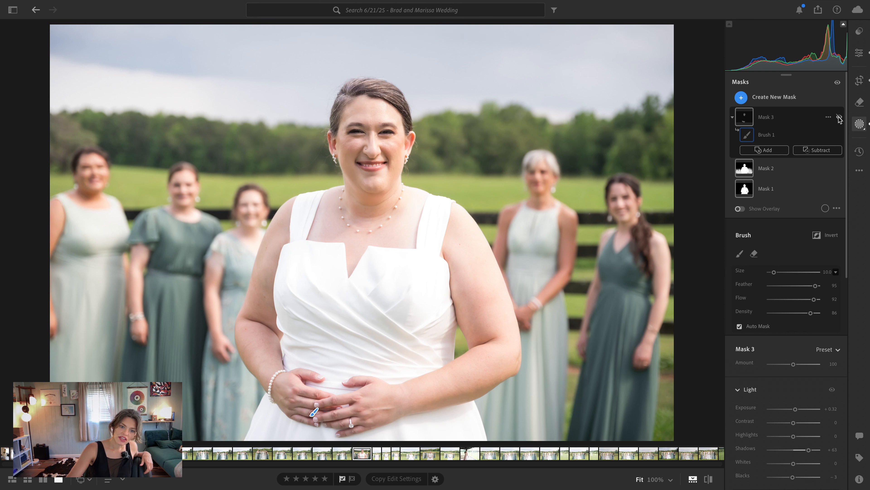
left_click(839, 118)
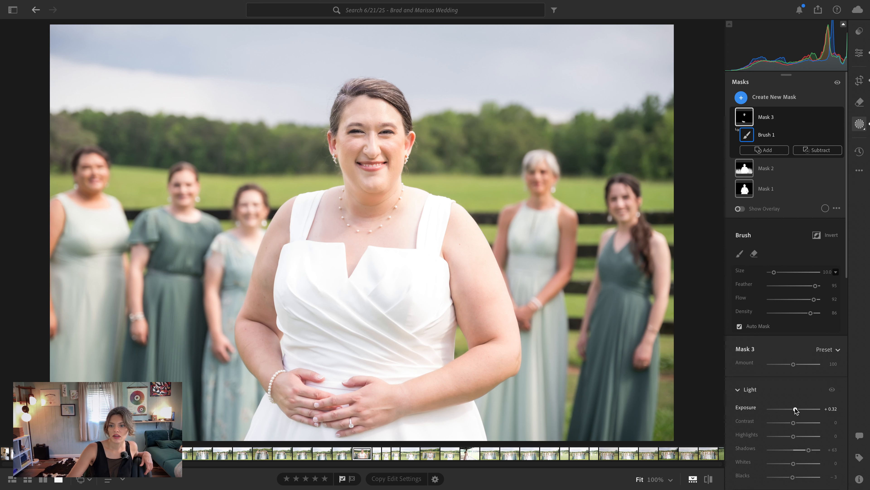
left_click_drag(795, 410, 794, 411)
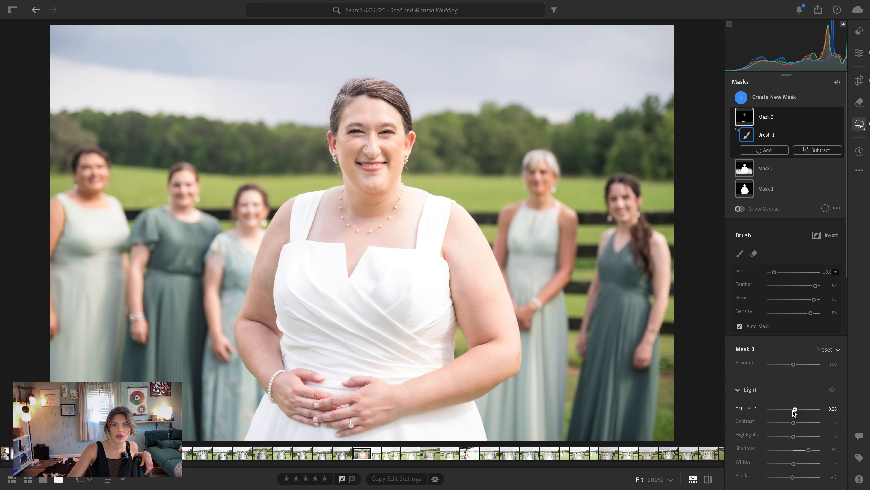
key("backslash")
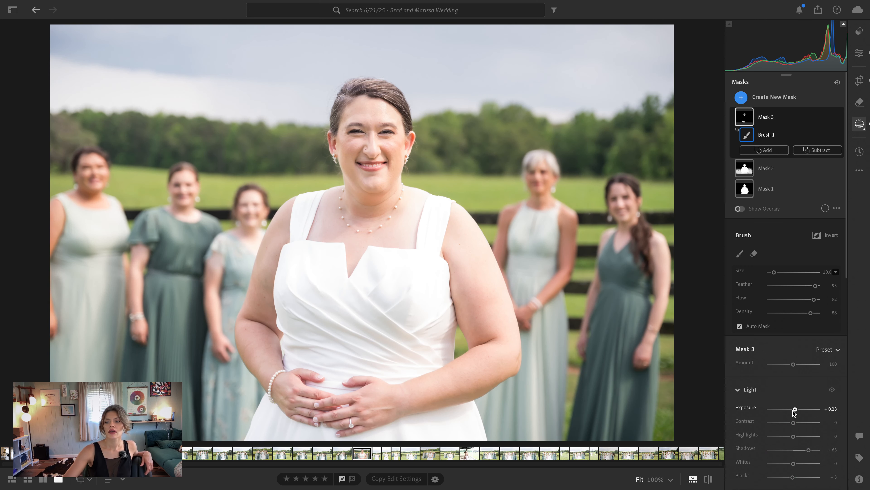
Set the global Contrast to +19, Highlights to −47, Whites to +6 and Blacks to −14, and compare with the original.
scroll(795, 411, "down", 6)
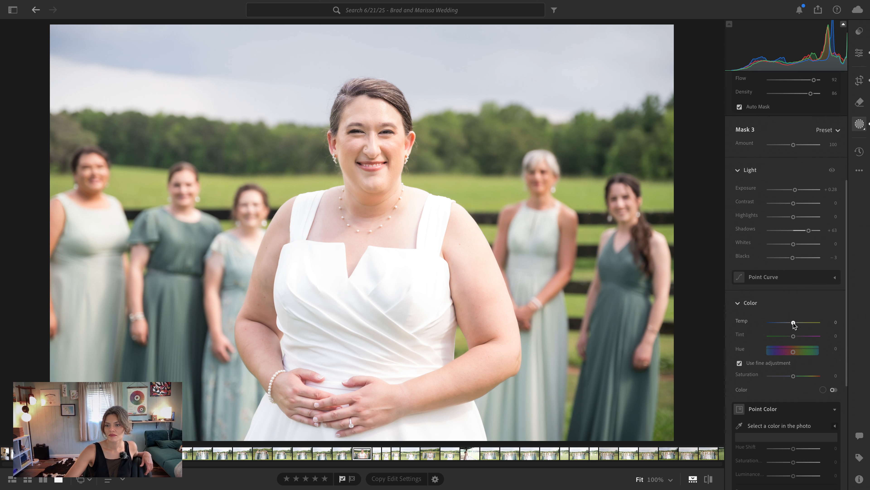
left_click(859, 53)
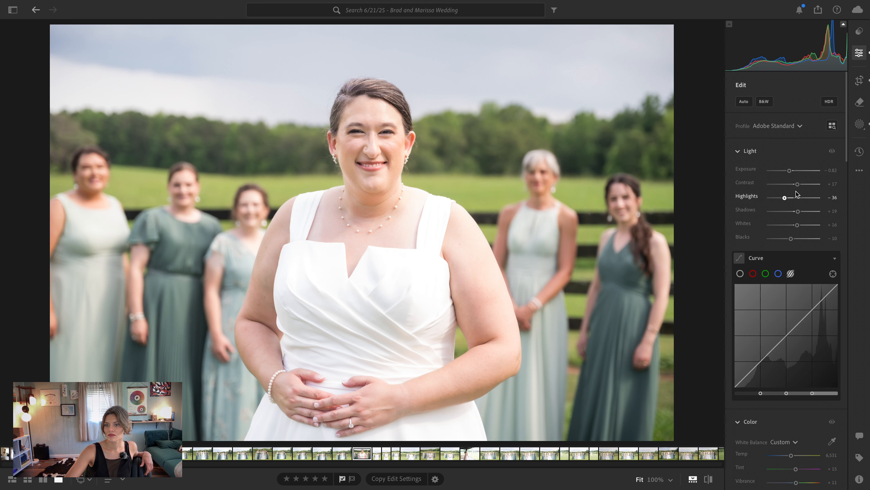
left_click_drag(798, 188, 797, 186)
left_click_drag(797, 225, 781, 198)
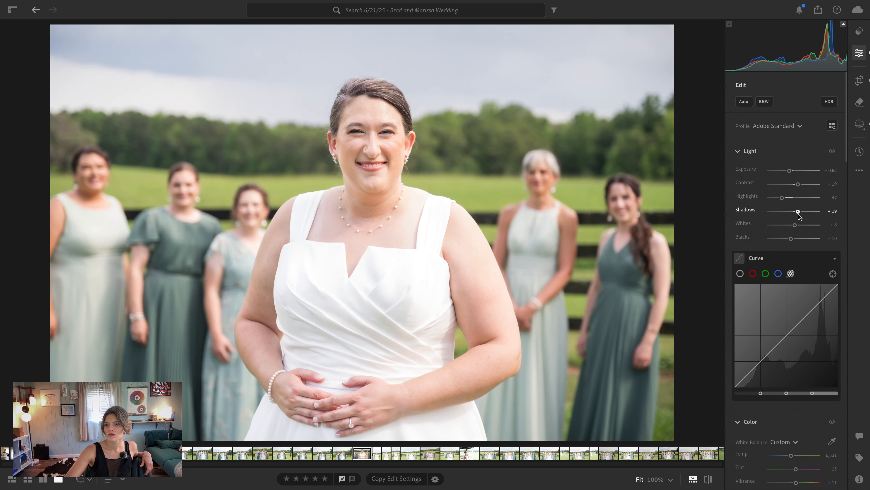
left_click_drag(790, 240, 788, 238)
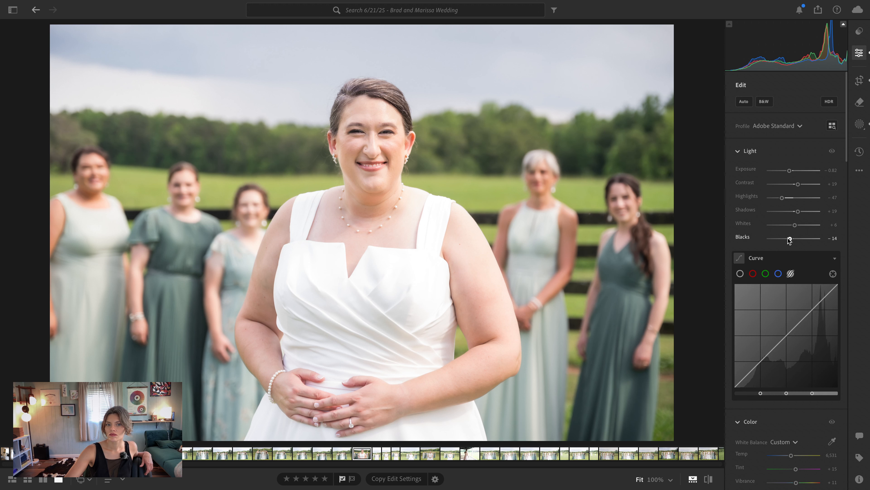
key("backslash")
key("backslash")
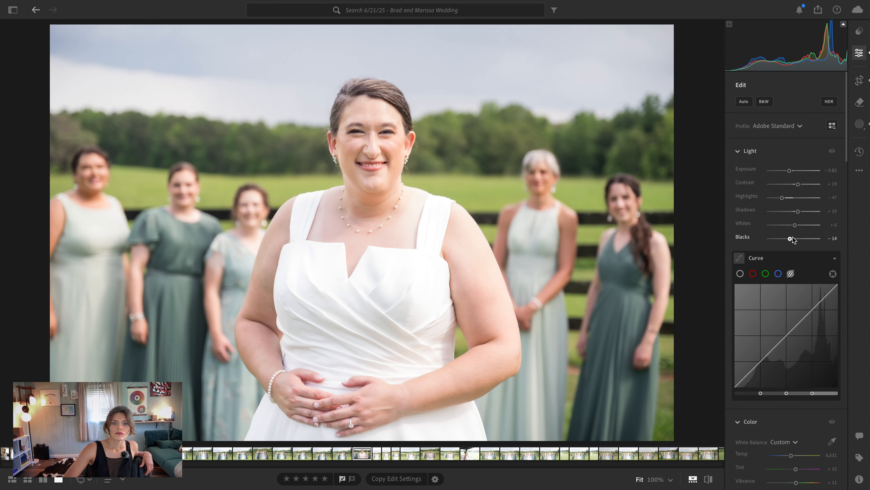